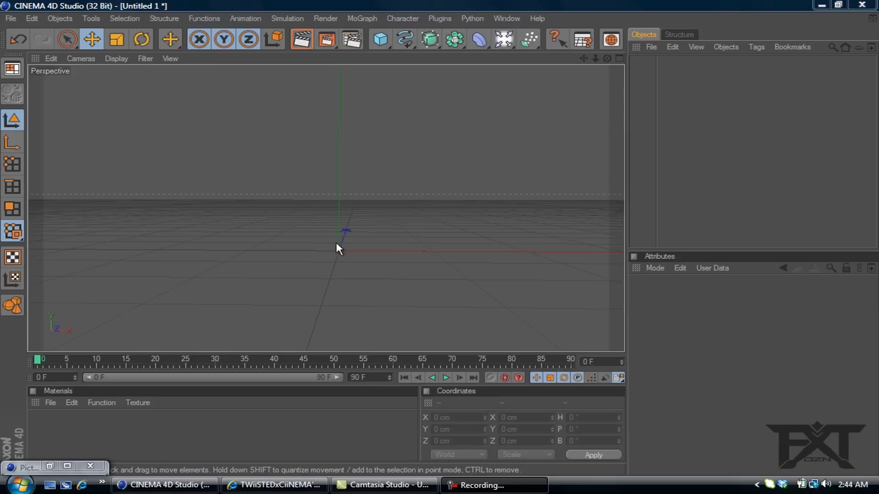
Glance at the earlier glowing-spheres render, then add a Sphere primitive to the scene
{"action": "left_click", "coordinate": [52, 465]}
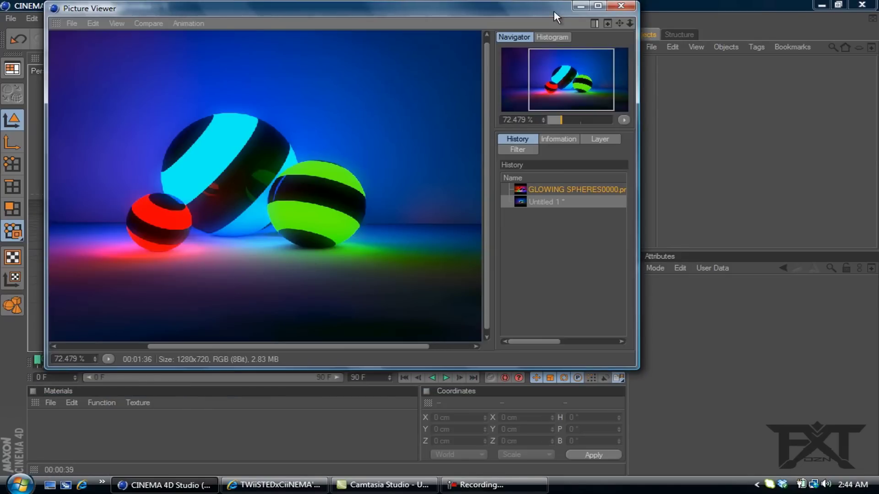
{"action": "left_click", "coordinate": [583, 8]}
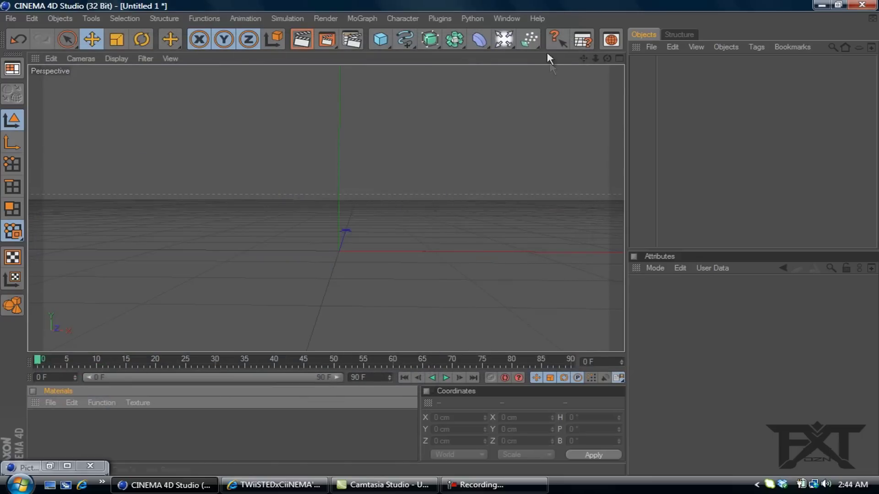
{"action": "left_click", "coordinate": [381, 40]}
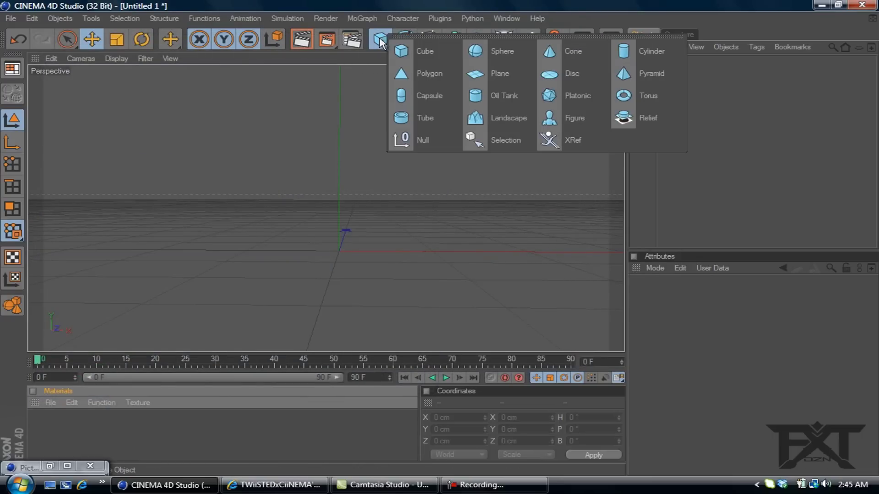
{"action": "left_click", "coordinate": [502, 52]}
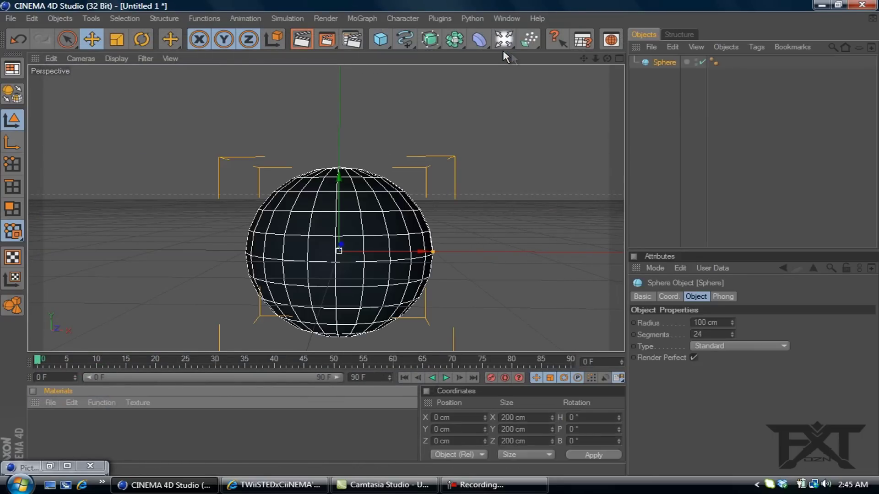
Give the sphere a 65 cm radius and 40 segments, make it editable and enter polygon mode
{"action": "double_click", "coordinate": [704, 323]}
{"action": "type", "text": "65"}
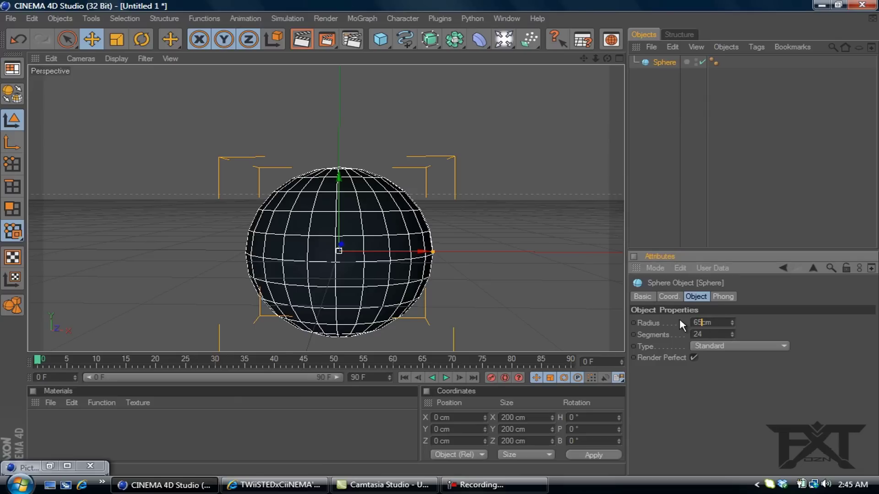
{"action": "double_click", "coordinate": [706, 335]}
{"action": "type", "text": "40"}
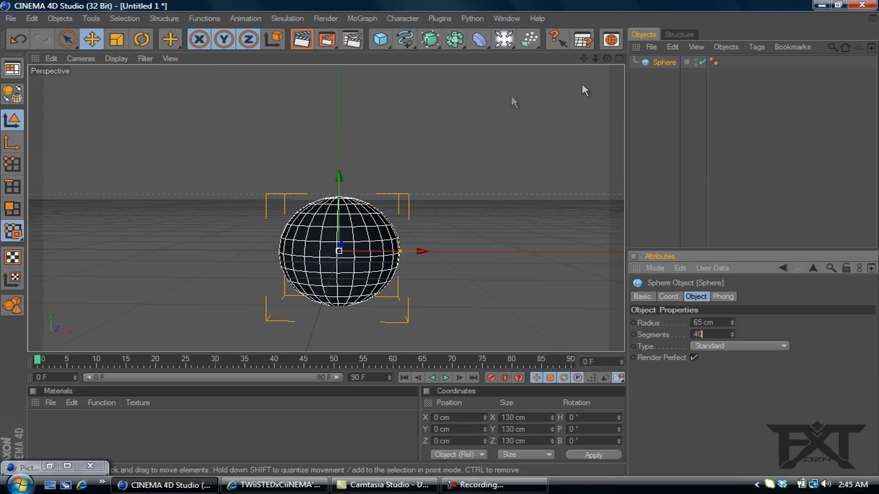
{"action": "left_click", "coordinate": [15, 94]}
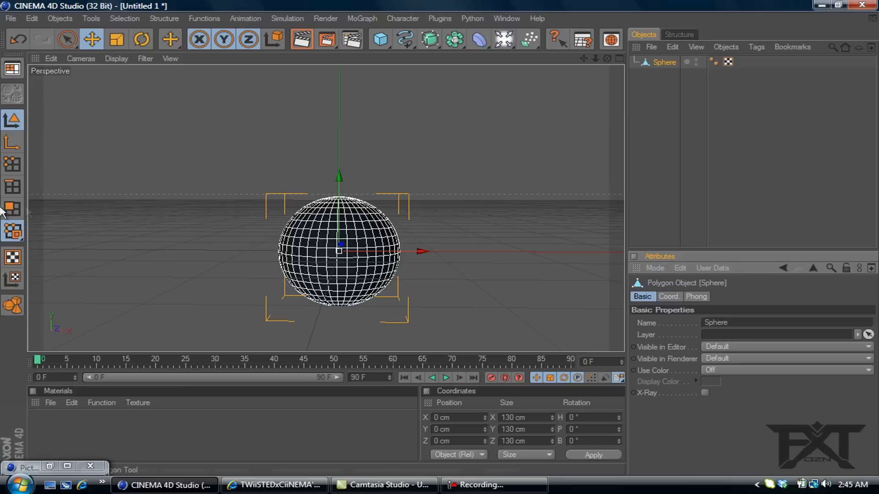
{"action": "left_click", "coordinate": [14, 211]}
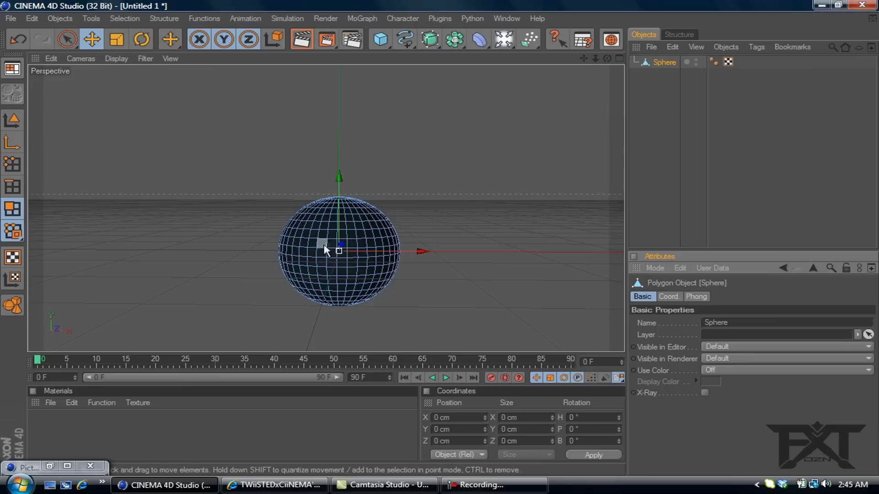
With Ring Selection, select several polygon rings at the top pole cap and a band at the bottom cap
{"action": "left_click", "coordinate": [124, 18]}
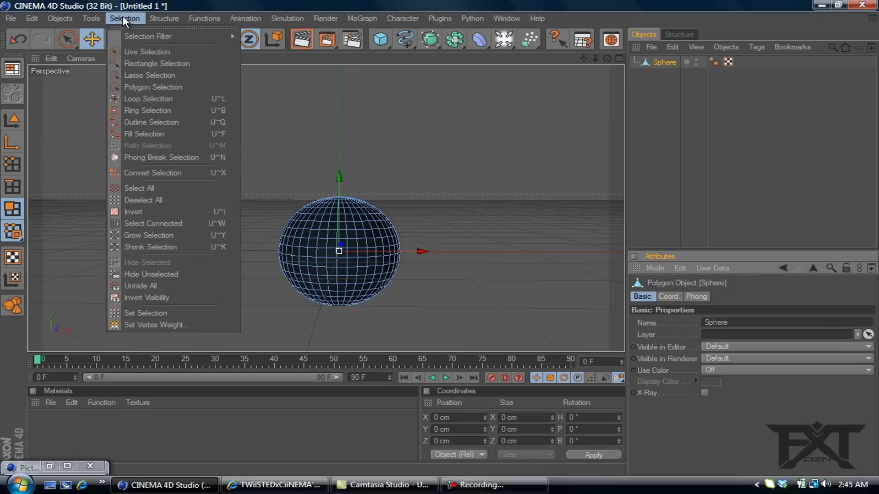
{"action": "left_click", "coordinate": [148, 110]}
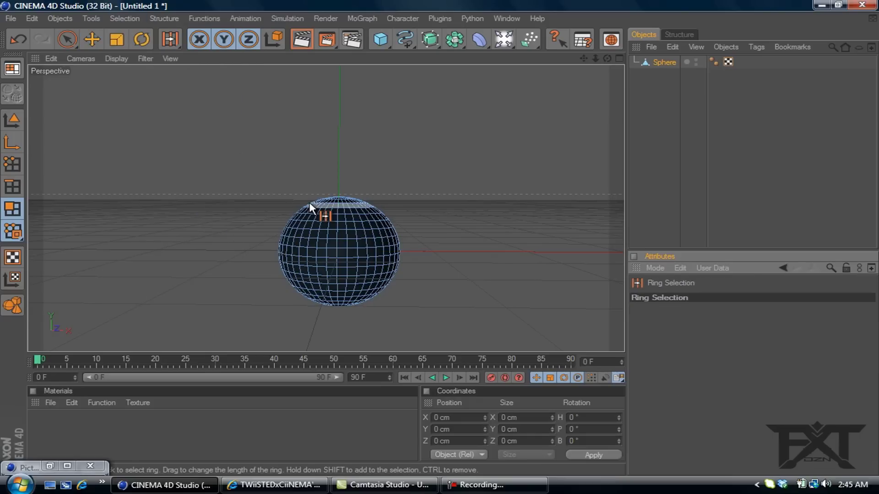
{"action": "left_click_drag", "start_coordinate": [608, 59], "coordinate": [442, 242]}
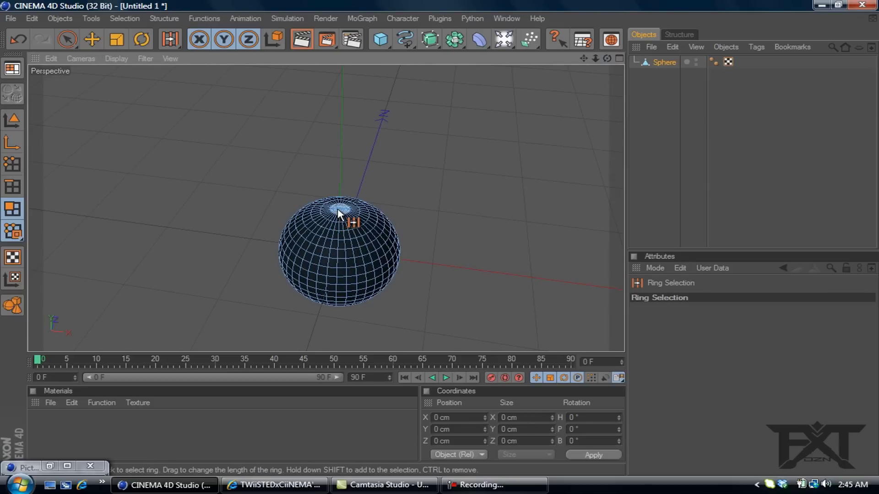
{"action": "left_click", "coordinate": [339, 212]}
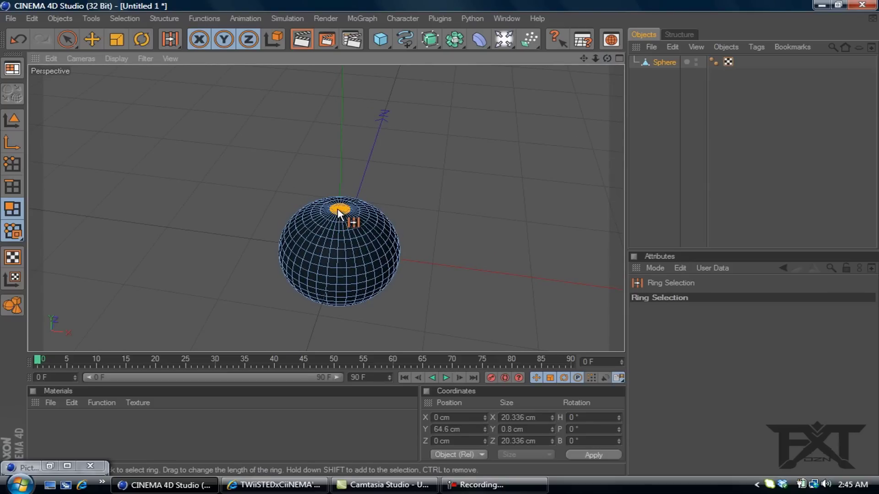
{"action": "left_click", "coordinate": [339, 218], "text": "shift"}
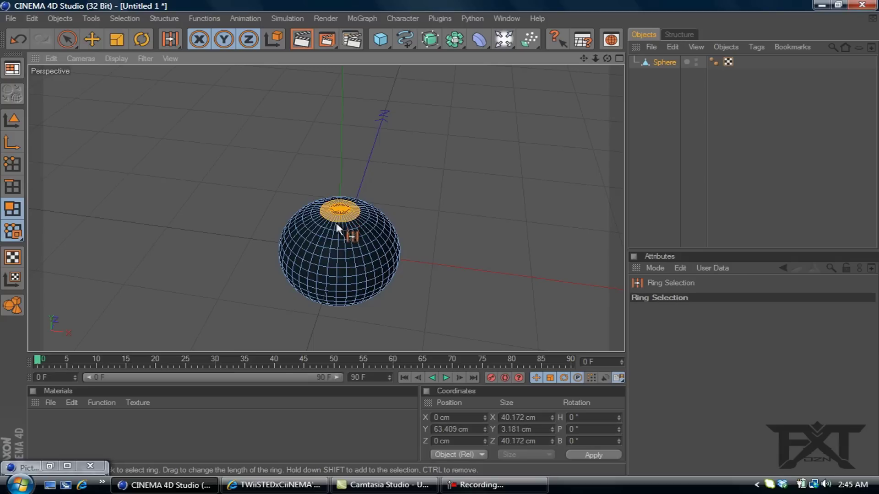
{"action": "left_click", "coordinate": [339, 229], "text": "shift"}
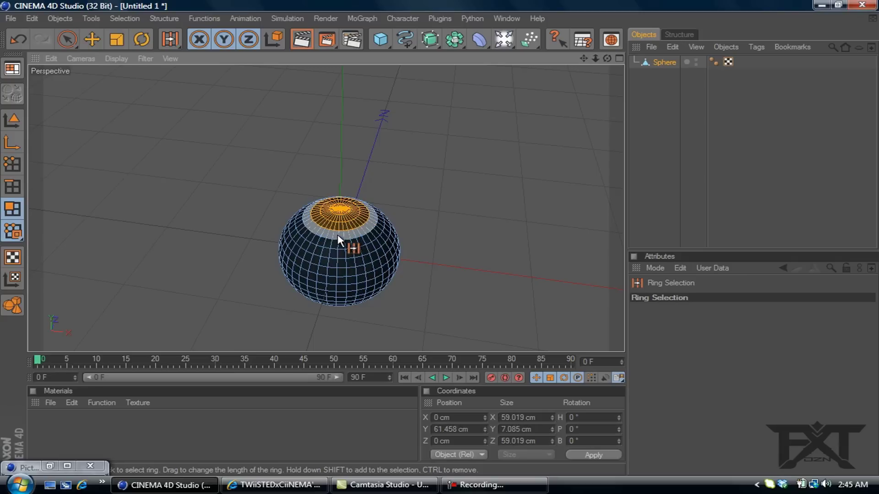
{"action": "left_click", "coordinate": [338, 240], "text": "shift"}
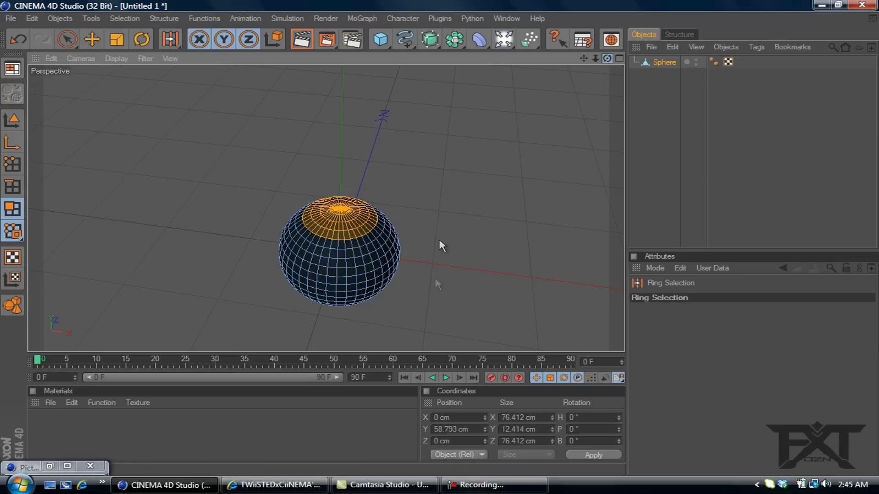
{"action": "left_click_drag", "start_coordinate": [440, 244], "coordinate": [439, 237], "text": "alt"}
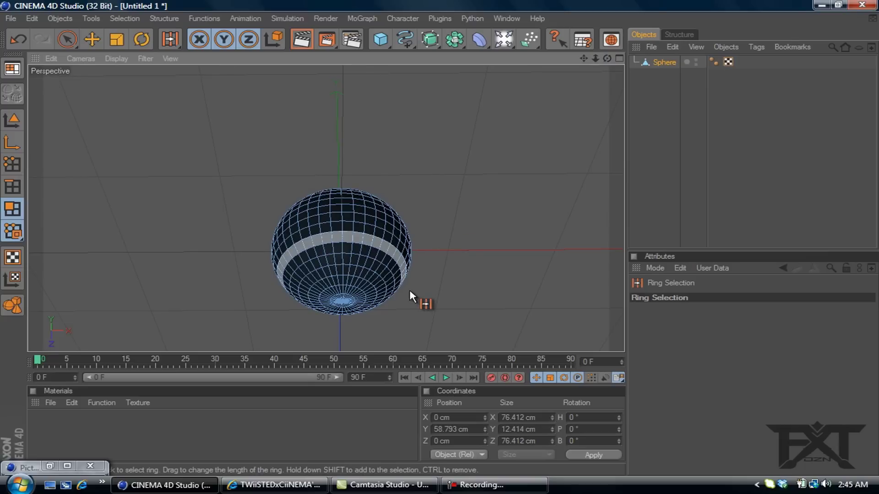
{"action": "left_click", "coordinate": [341, 303], "text": "shift"}
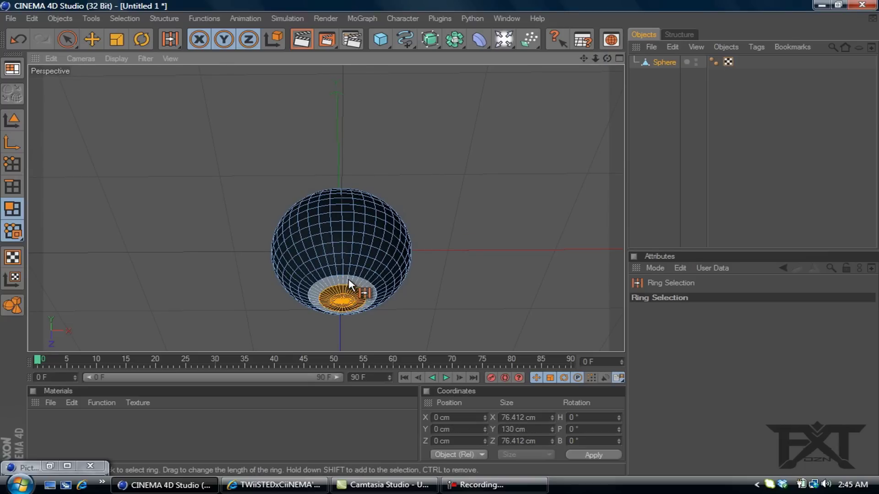
{"action": "left_click_drag", "start_coordinate": [348, 296], "coordinate": [346, 273], "text": "shift"}
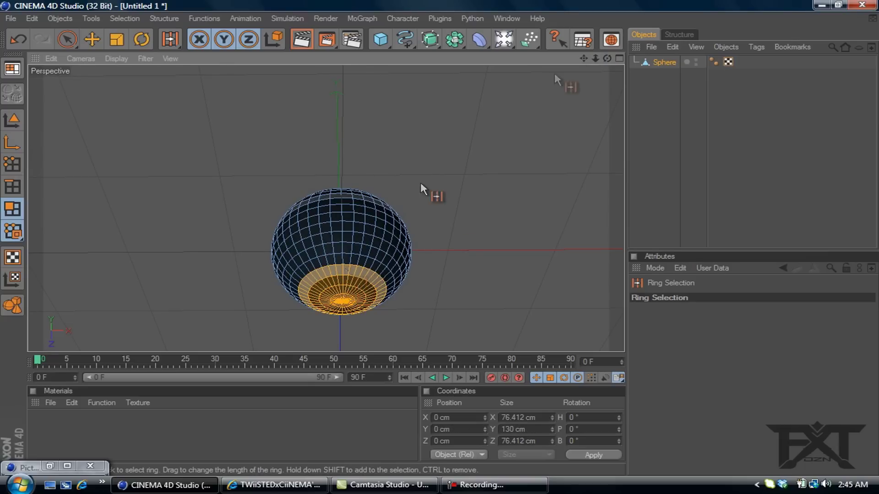
Add a wide band of polygon rings around the sphere's equator to the selection
{"action": "left_click_drag", "start_coordinate": [607, 61], "coordinate": [442, 229]}
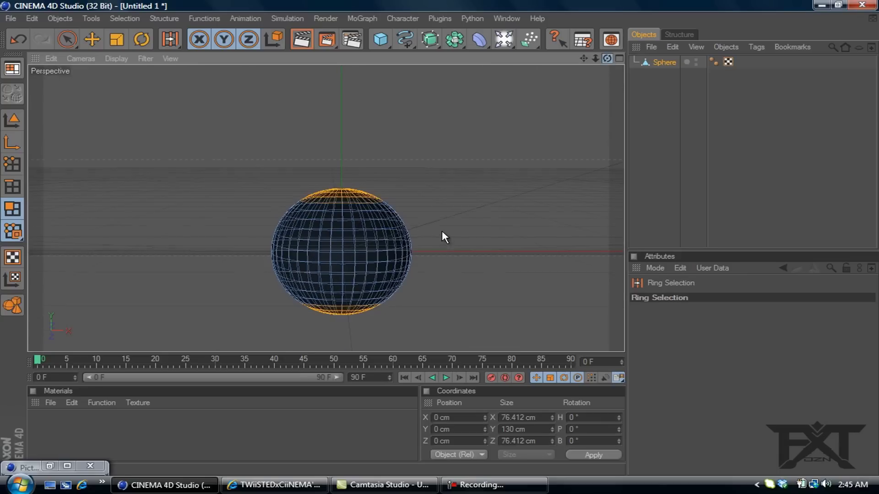
{"action": "left_click", "coordinate": [338, 261], "text": "shift"}
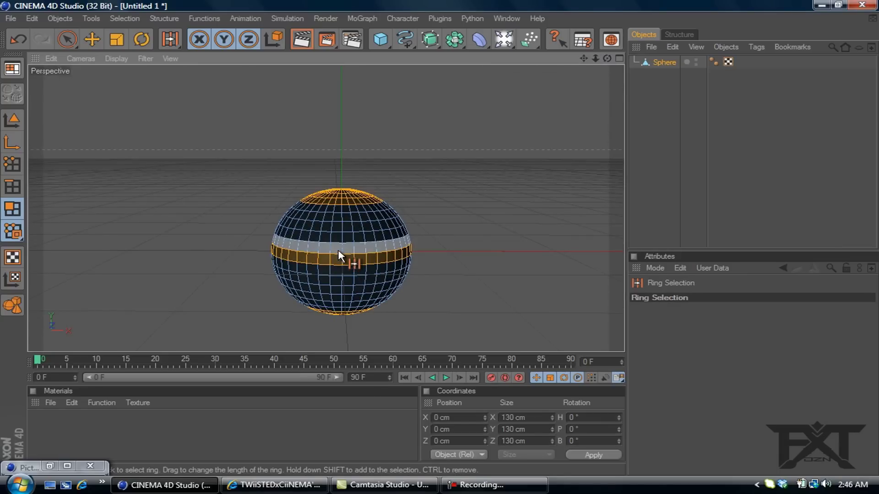
{"action": "left_click", "coordinate": [339, 248], "text": "shift"}
{"action": "left_click", "coordinate": [339, 267], "text": "shift"}
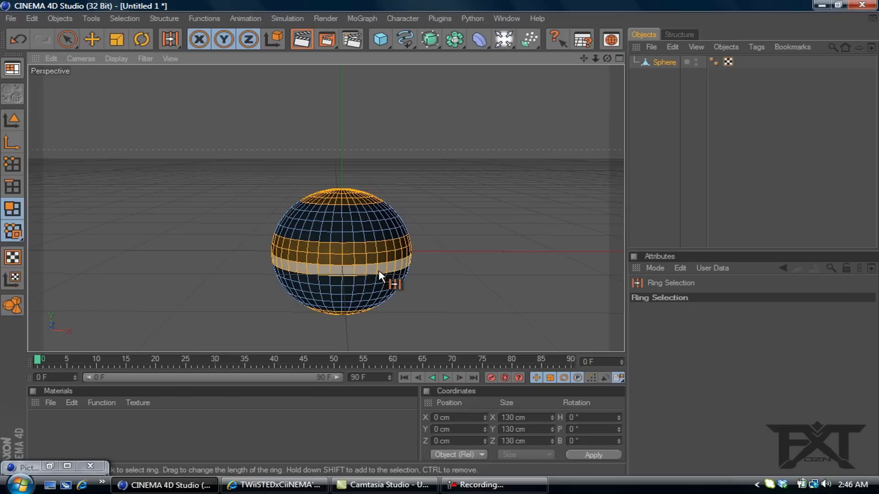
{"action": "left_click", "coordinate": [351, 279], "text": "shift"}
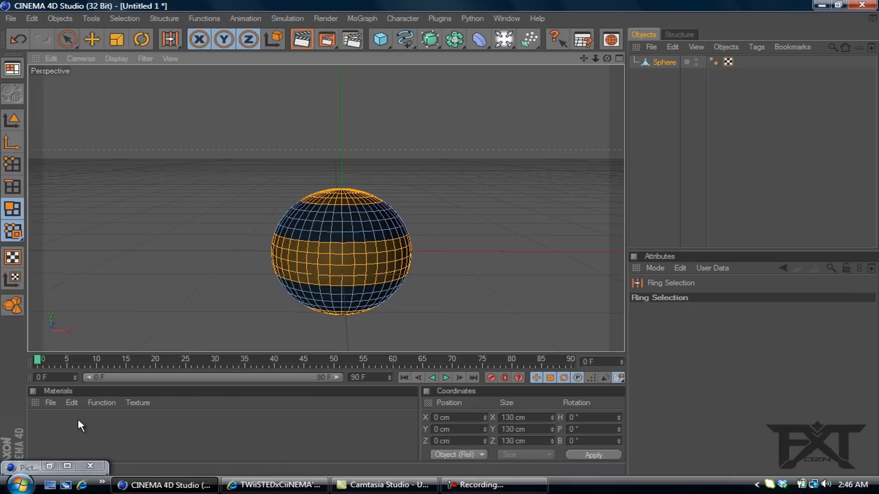
Create a new material Mat and set its colour to dark grey
{"action": "double_click", "coordinate": [54, 427]}
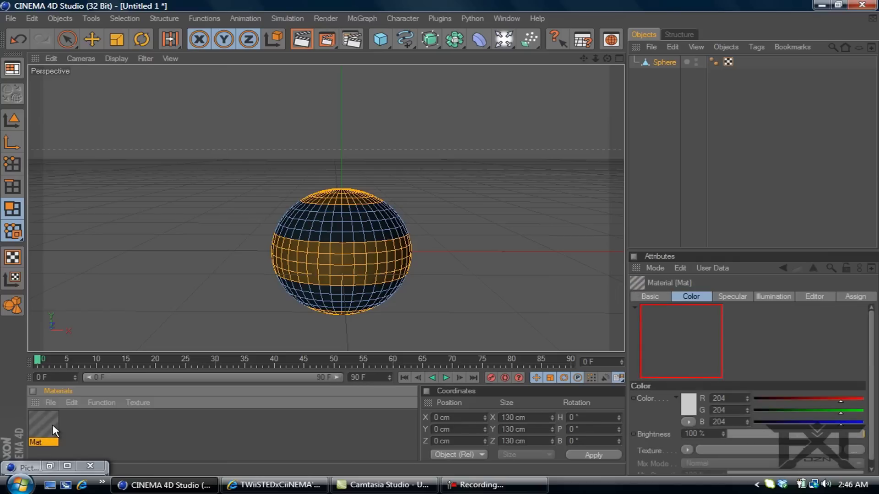
{"action": "double_click", "coordinate": [44, 424]}
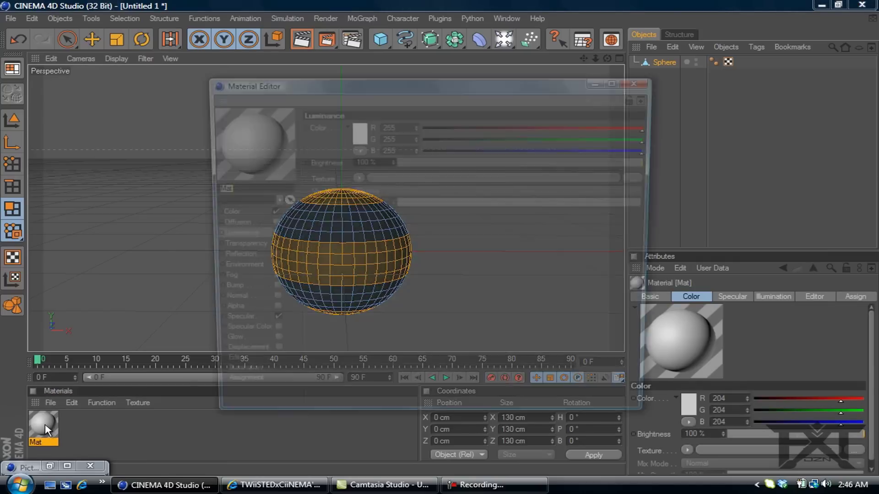
{"action": "left_click", "coordinate": [222, 213]}
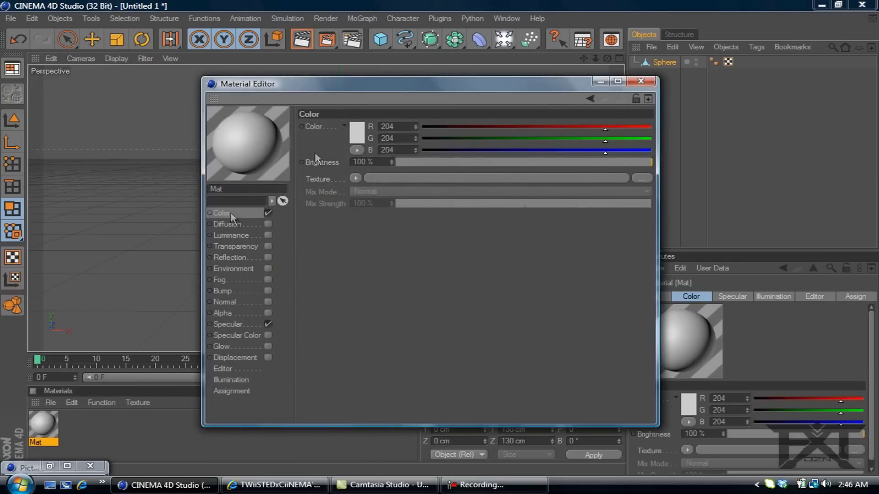
{"action": "left_click", "coordinate": [357, 132]}
{"action": "left_click", "coordinate": [285, 143]}
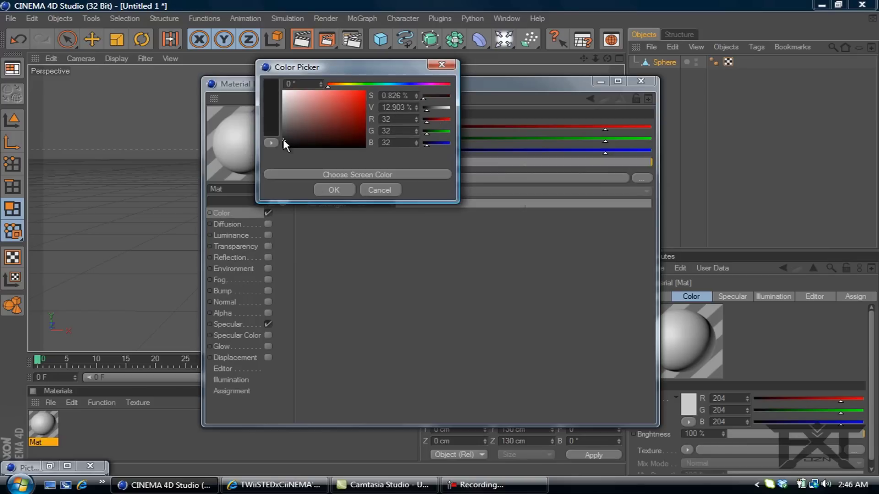
{"action": "left_click", "coordinate": [333, 189]}
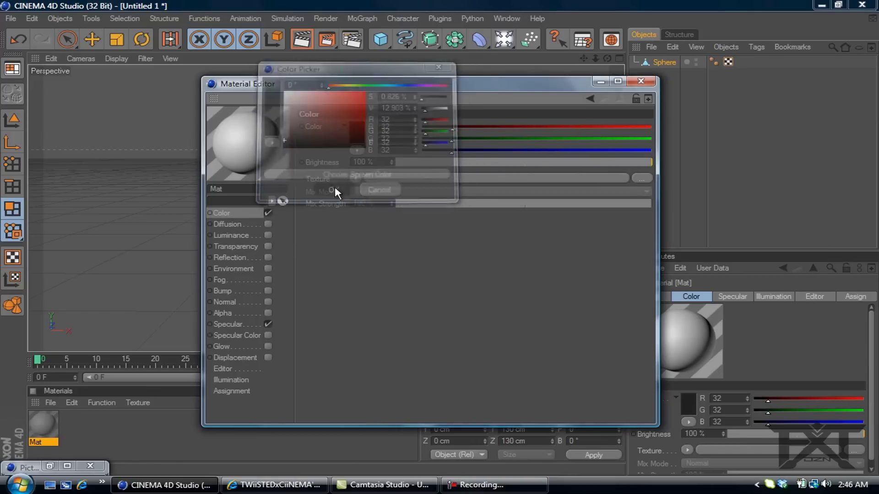
Enable Reflection with a Fresnel shader texture at 10% mix strength
{"action": "left_click", "coordinate": [267, 258]}
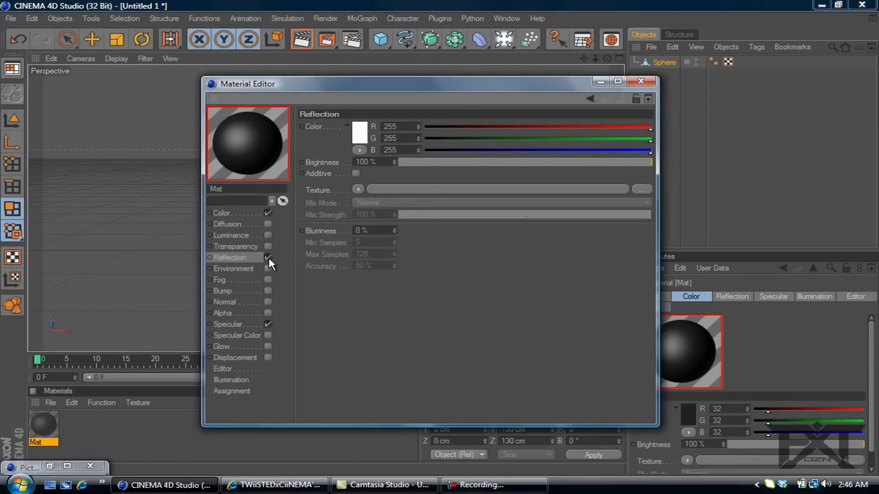
{"action": "left_click_drag", "start_coordinate": [649, 162], "coordinate": [426, 165]}
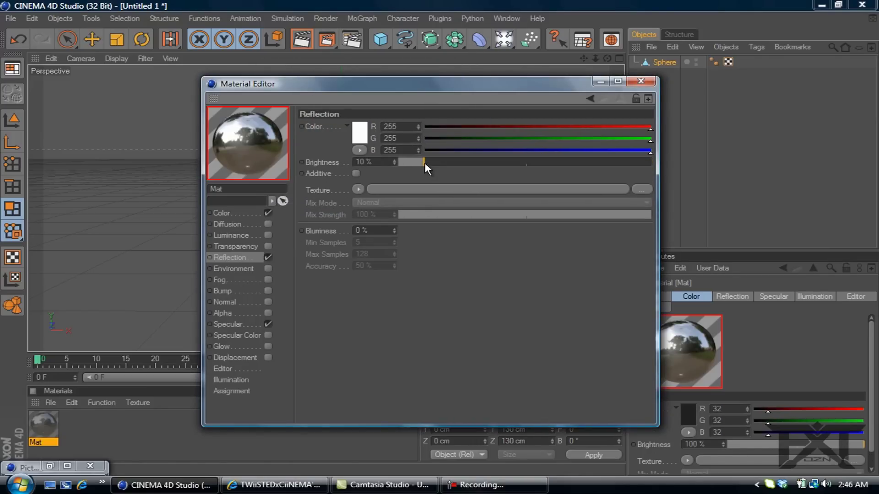
{"action": "left_click", "coordinate": [356, 189]}
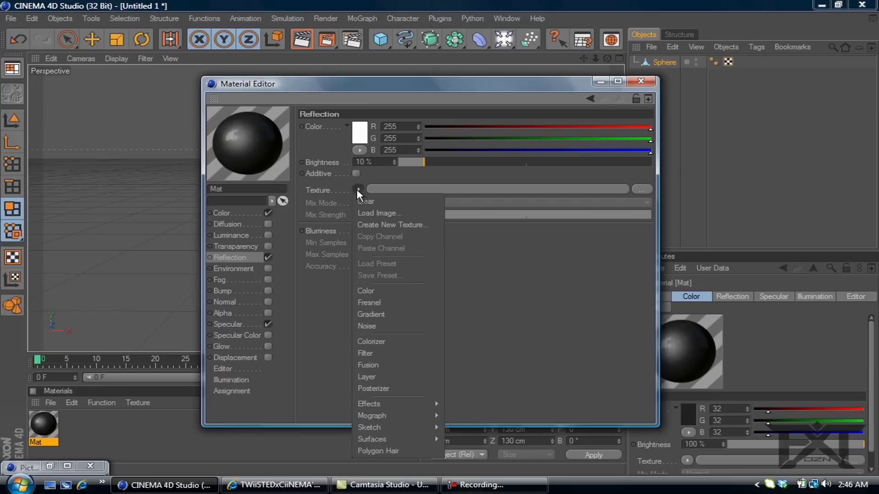
{"action": "left_click", "coordinate": [377, 303]}
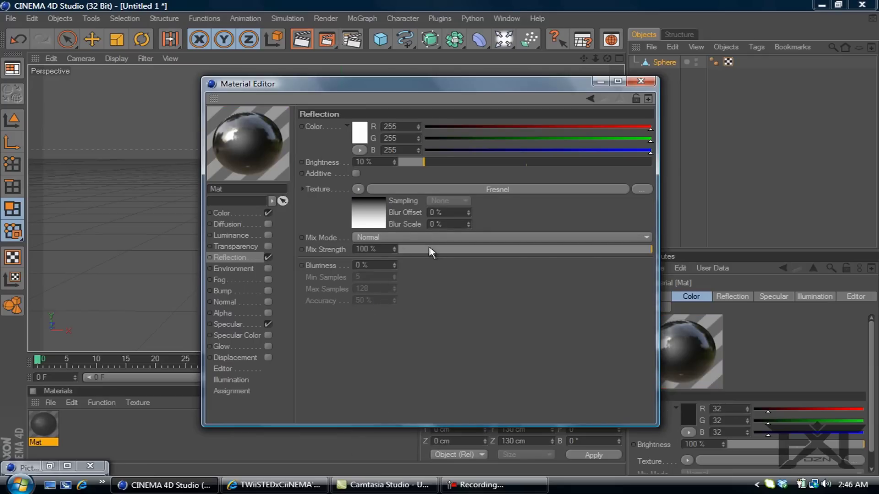
{"action": "left_click", "coordinate": [428, 251]}
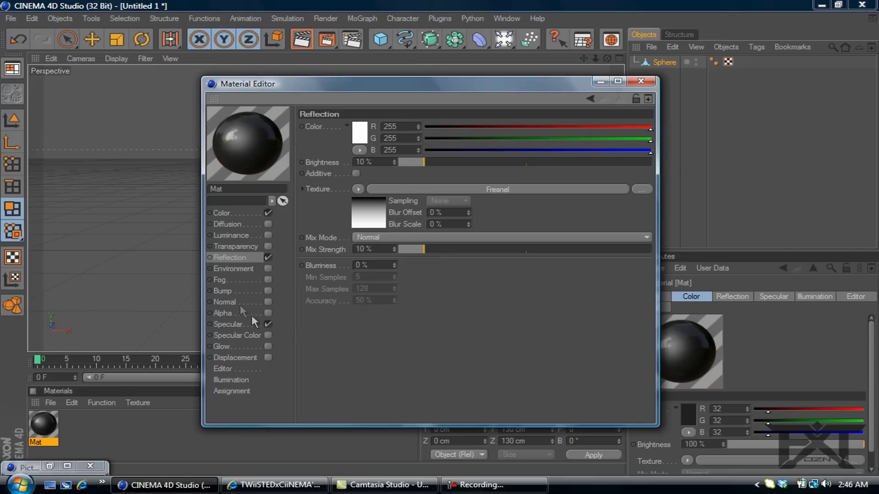
Raise the specular height to 60% and apply the dark material to the sphere's middle band
{"action": "left_click", "coordinate": [228, 324]}
{"action": "left_click_drag", "start_coordinate": [557, 188], "coordinate": [550, 190]}
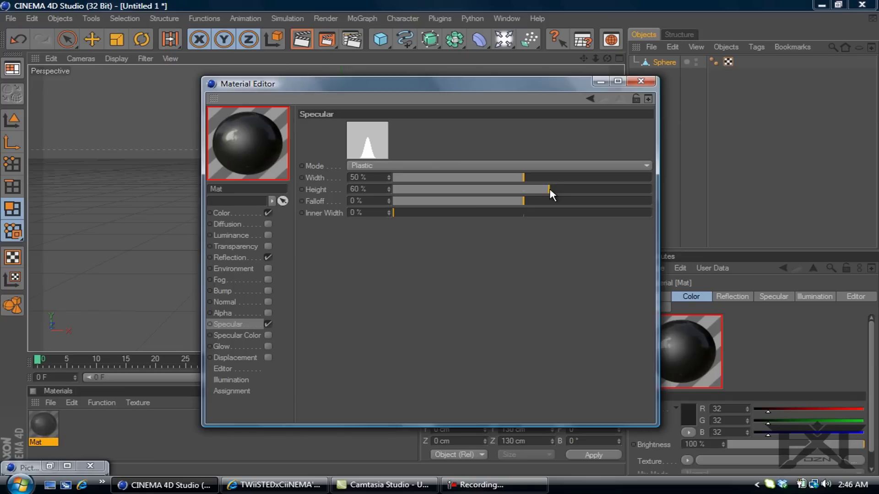
{"action": "left_click", "coordinate": [640, 83]}
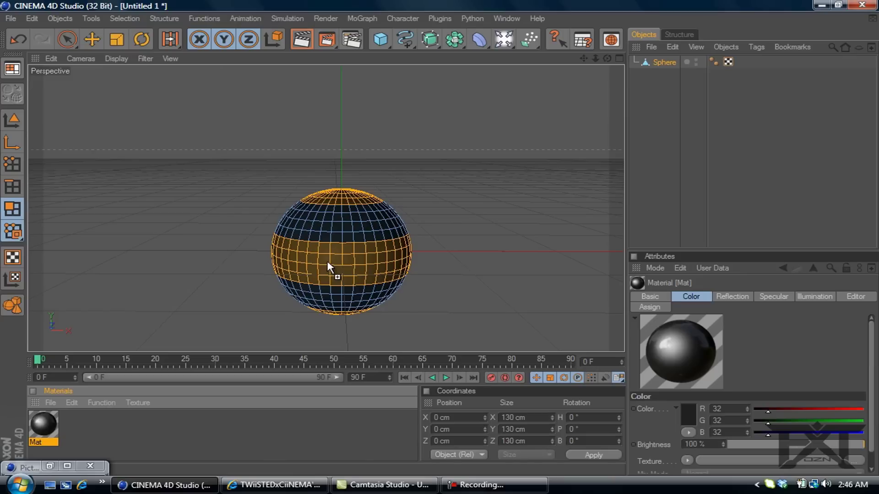
{"action": "left_click_drag", "start_coordinate": [330, 270], "coordinate": [329, 268]}
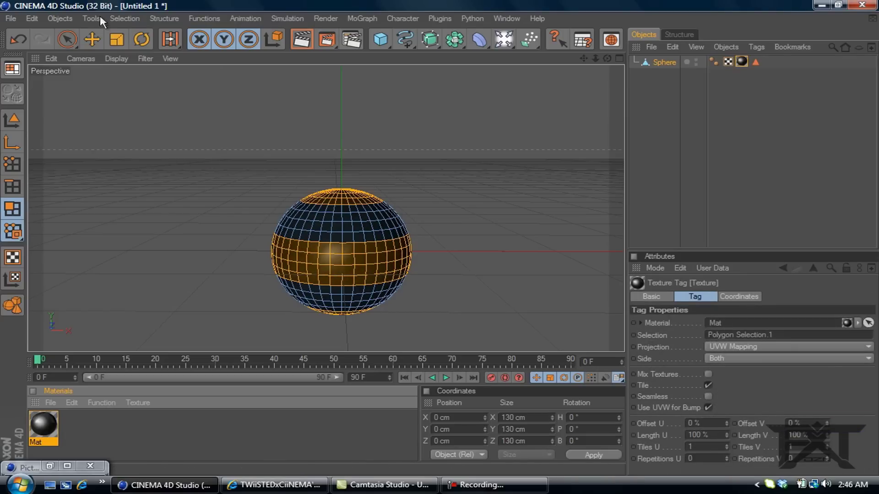
Invert the sphere's polygon selection and create a second material, Mat.1
{"action": "left_click", "coordinate": [124, 19]}
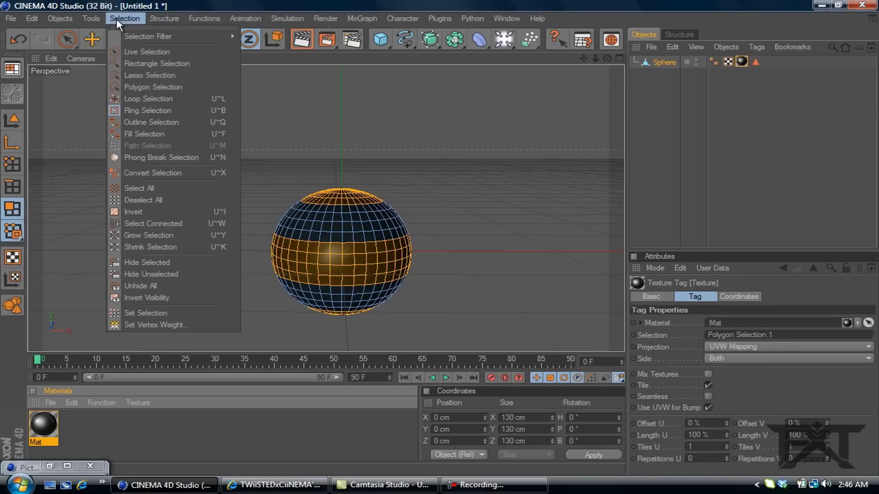
{"action": "left_click", "coordinate": [132, 212]}
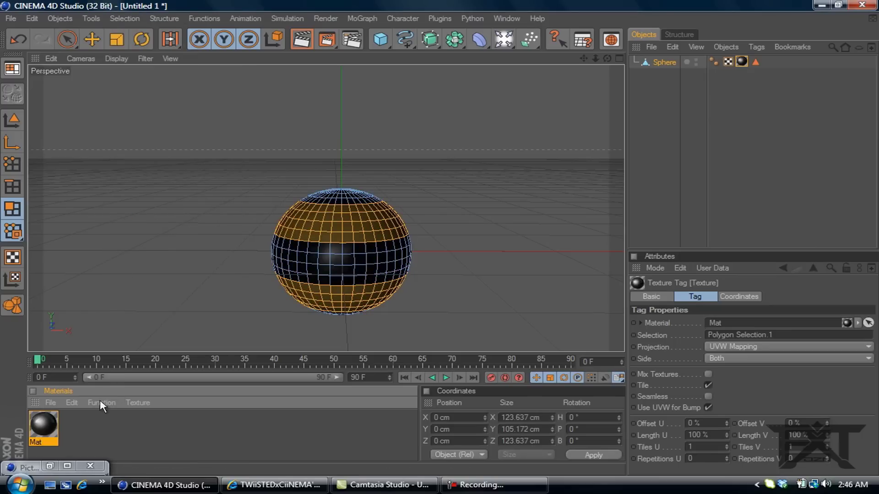
{"action": "double_click", "coordinate": [86, 425]}
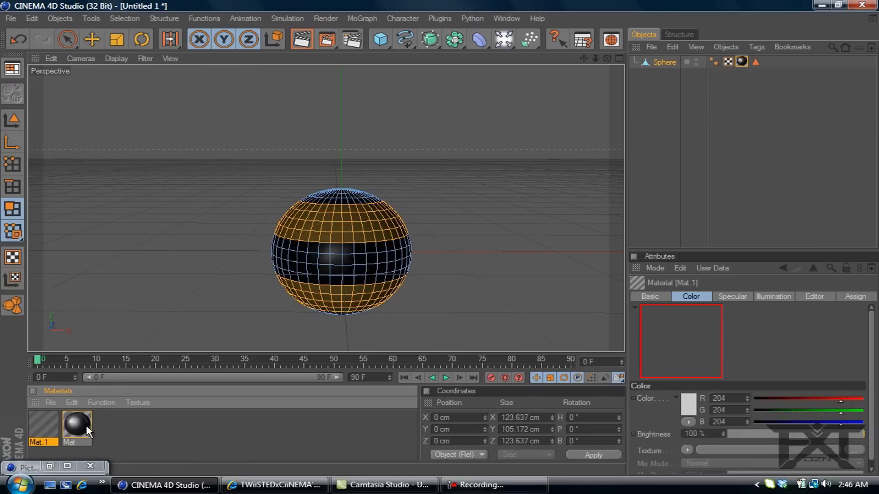
{"action": "double_click", "coordinate": [47, 427]}
Set Mat.1's colour to a fully saturated cyan-blue
{"action": "left_click", "coordinate": [227, 213]}
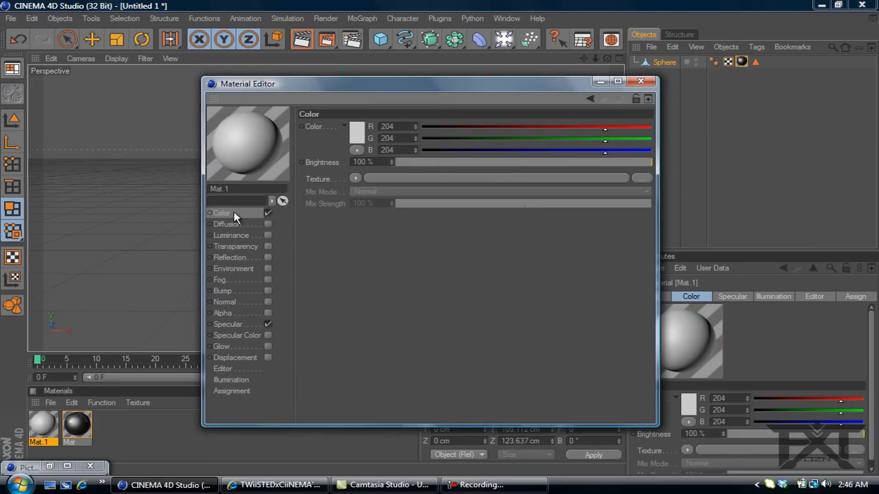
{"action": "left_click", "coordinate": [356, 137]}
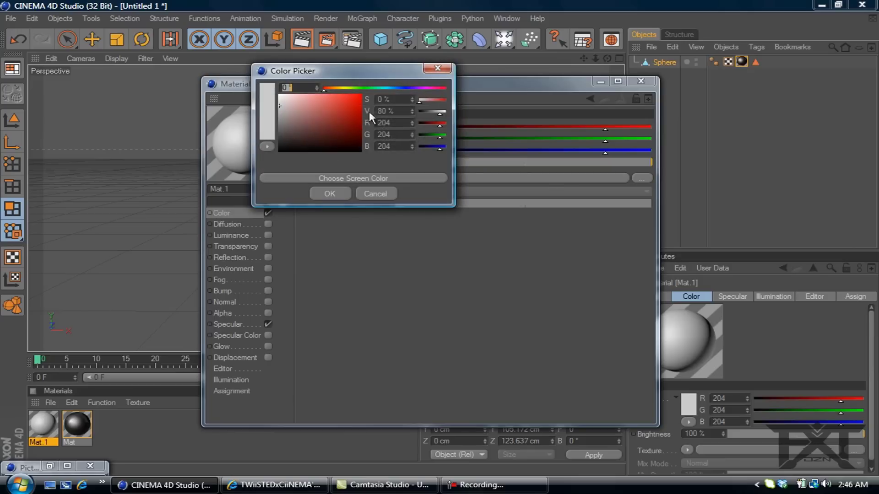
{"action": "left_click", "coordinate": [399, 88]}
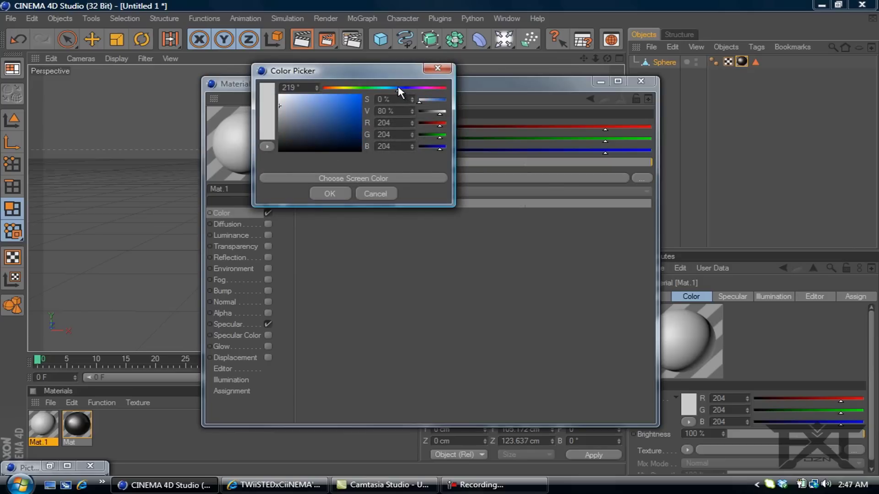
{"action": "left_click", "coordinate": [360, 96]}
{"action": "left_click_drag", "start_coordinate": [393, 88], "coordinate": [392, 87]}
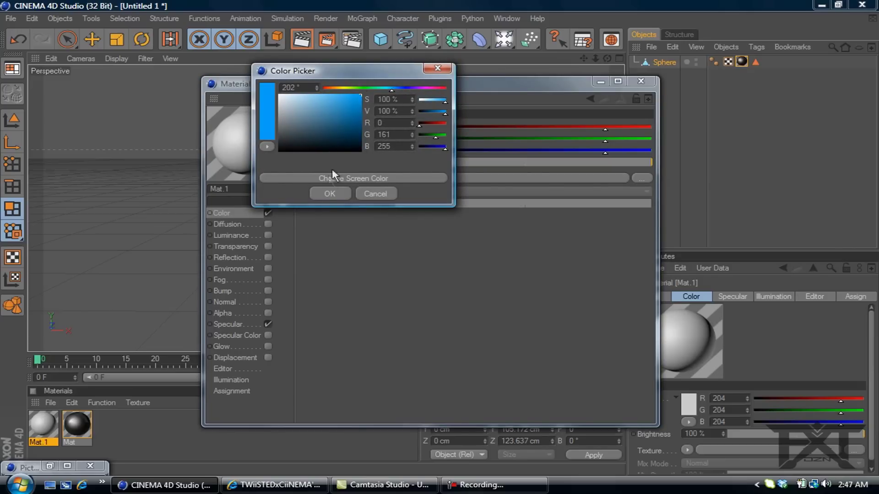
{"action": "left_click", "coordinate": [329, 194]}
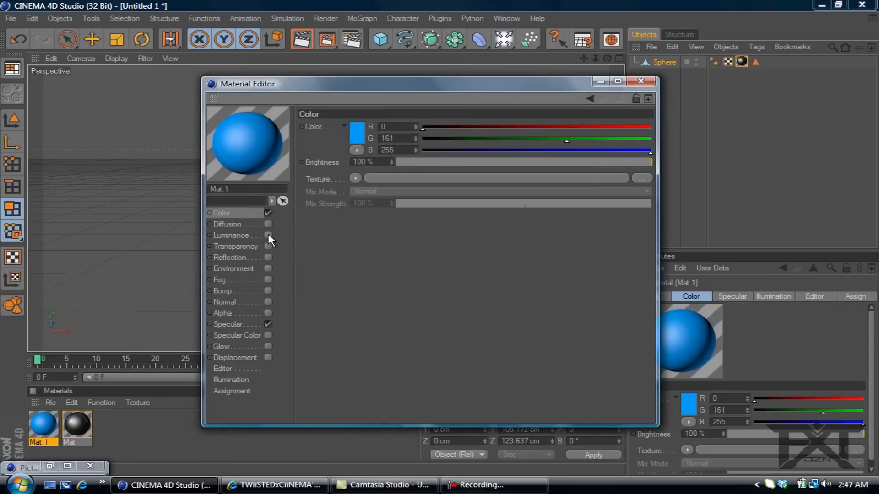
Enable Luminance on Mat.1 with a saturated blue glow colour
{"action": "left_click", "coordinate": [268, 235]}
{"action": "left_click", "coordinate": [357, 132]}
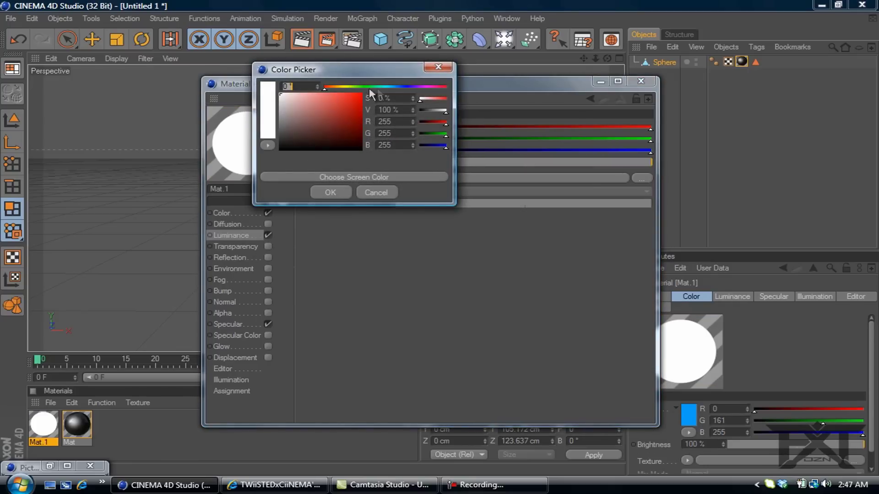
{"action": "left_click", "coordinate": [392, 86]}
{"action": "left_click", "coordinate": [359, 96]}
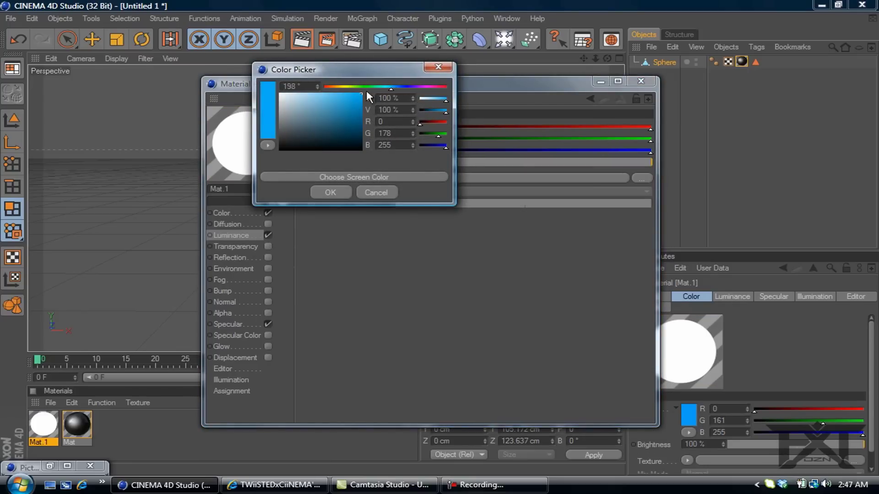
{"action": "left_click", "coordinate": [336, 193]}
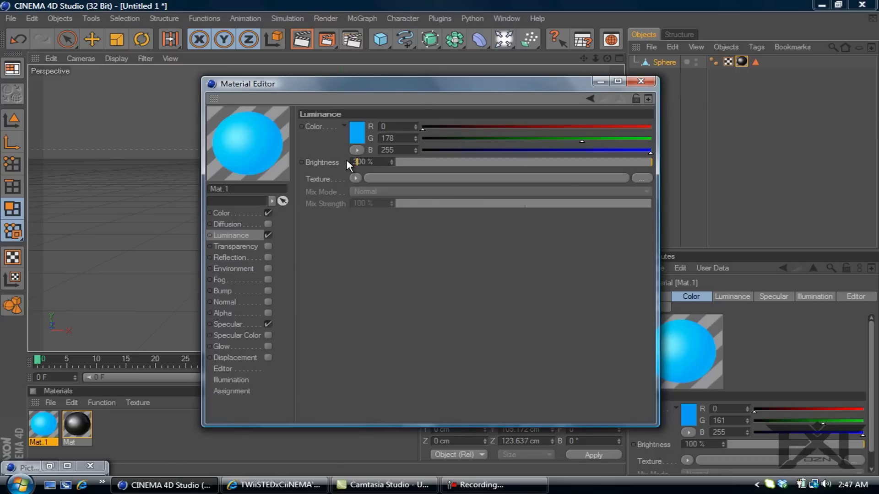
{"action": "left_click", "coordinate": [640, 82]}
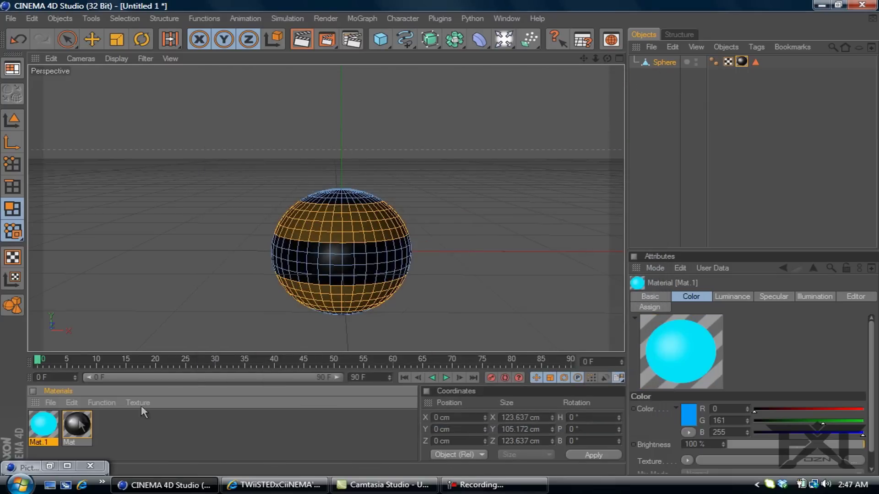
Drag Mat.1 onto the sphere so the blue glow covers the top and bottom bands
{"action": "left_click_drag", "start_coordinate": [48, 426], "coordinate": [346, 233]}
{"action": "left_click_drag", "start_coordinate": [347, 233], "coordinate": [347, 233]}
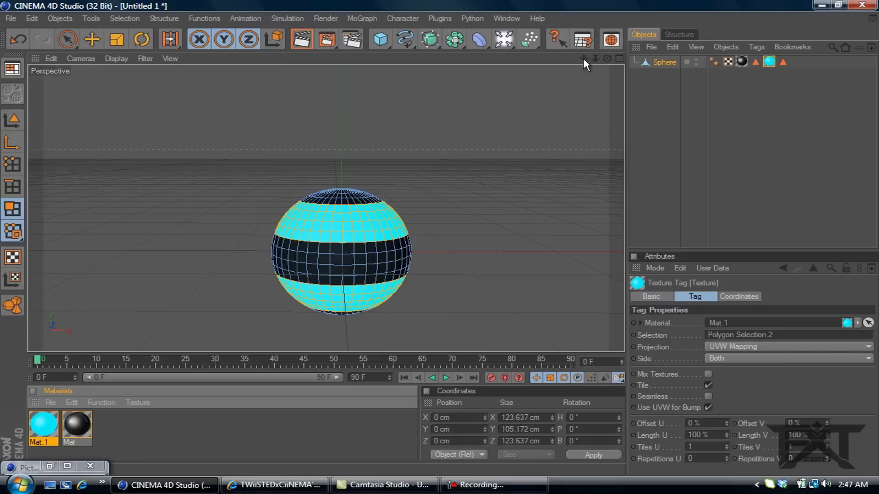
Add a Floor, lower it to about -54 cm beneath the sphere, and create a third material Mat.2
{"action": "left_click", "coordinate": [504, 40]}
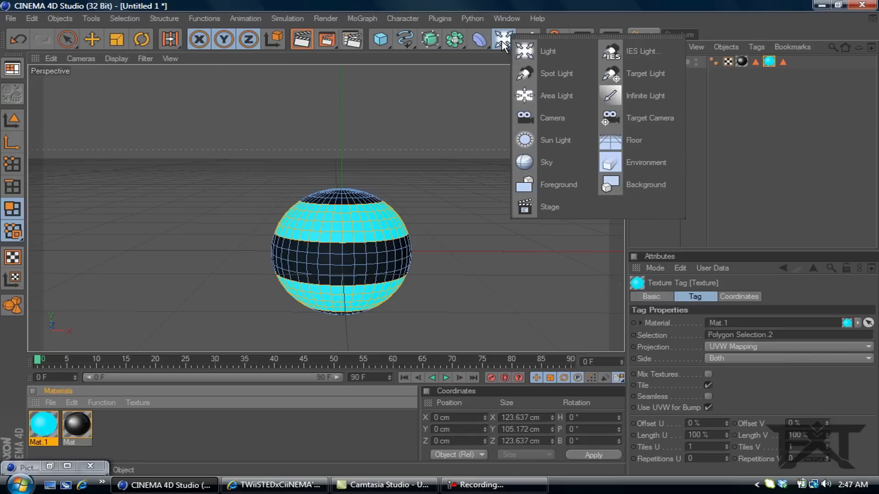
{"action": "left_click", "coordinate": [639, 141]}
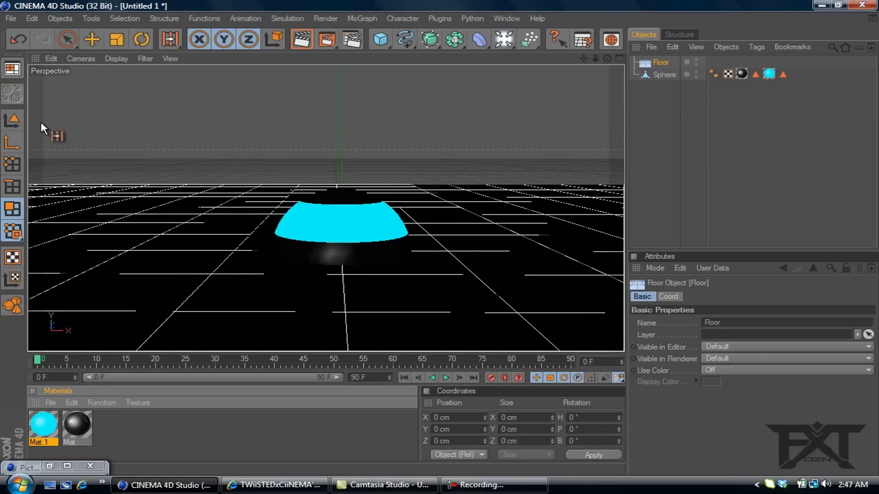
{"action": "left_click", "coordinate": [12, 120]}
{"action": "left_click", "coordinate": [93, 41]}
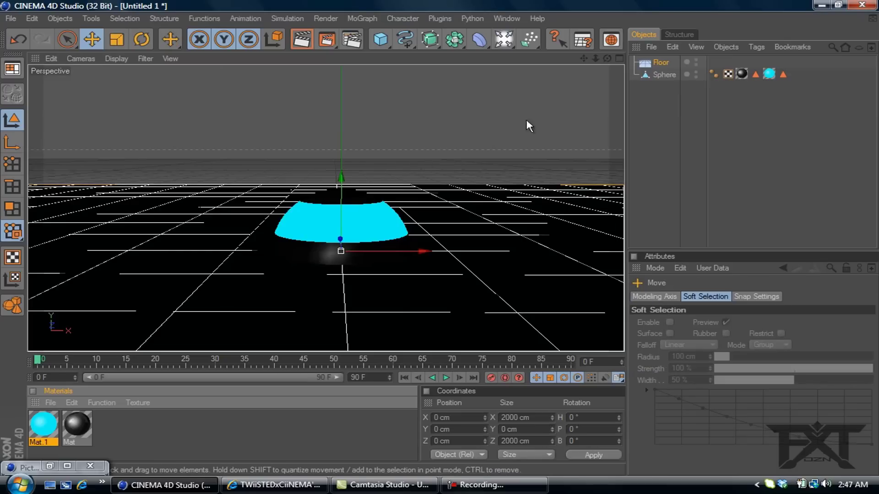
{"action": "left_click_drag", "start_coordinate": [341, 180], "coordinate": [441, 249]}
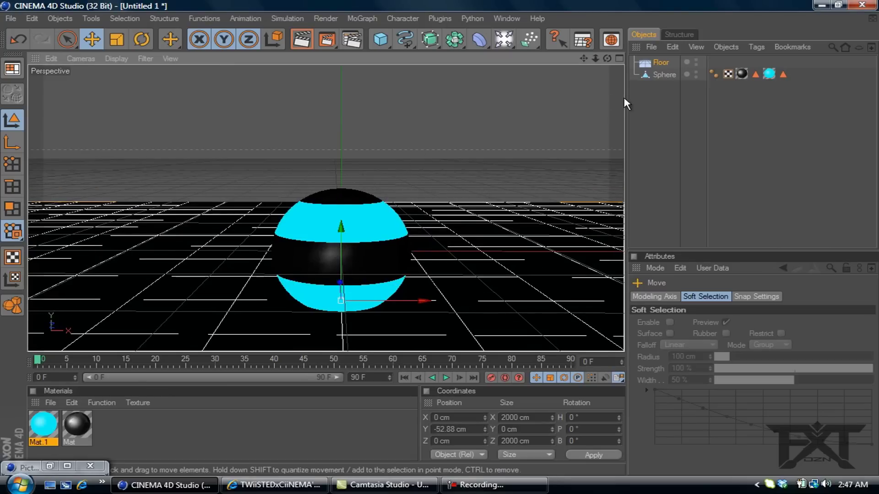
{"action": "left_click_drag", "start_coordinate": [583, 59], "coordinate": [442, 244]}
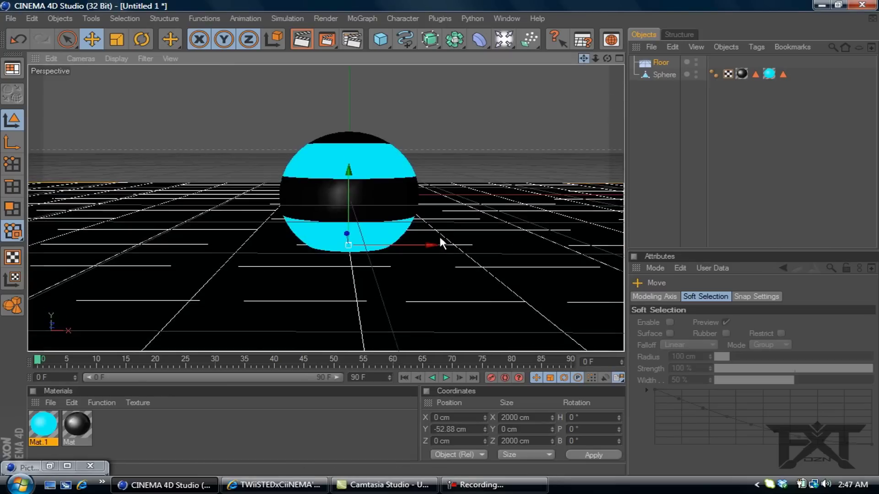
{"action": "mouse_move", "coordinate": [340, 188]}
{"action": "left_mouse_down"}
{"action": "mouse_move", "coordinate": [442, 244]}
{"action": "mouse_move", "coordinate": [439, 232]}
{"action": "left_mouse_up"}
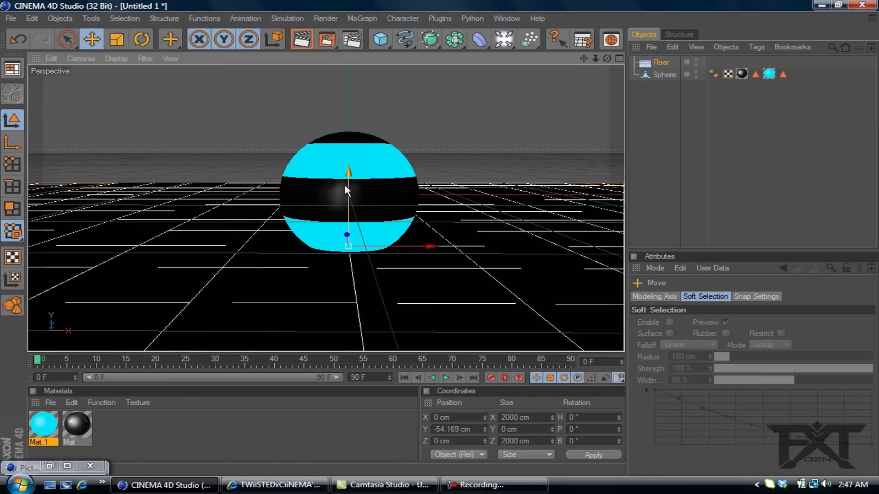
{"action": "double_click", "coordinate": [166, 421]}
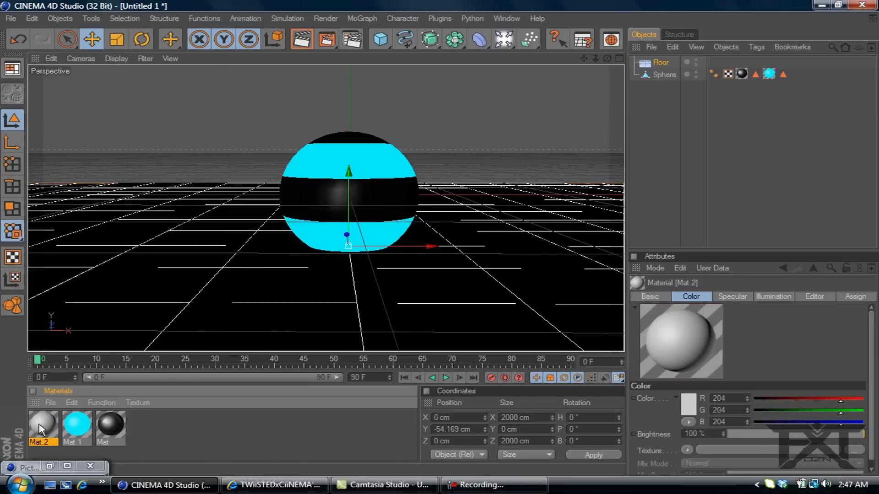
Apply Mat.2 to the floor, then duplicate the floor and raise the copy above the sphere
{"action": "left_click_drag", "start_coordinate": [41, 429], "coordinate": [177, 311]}
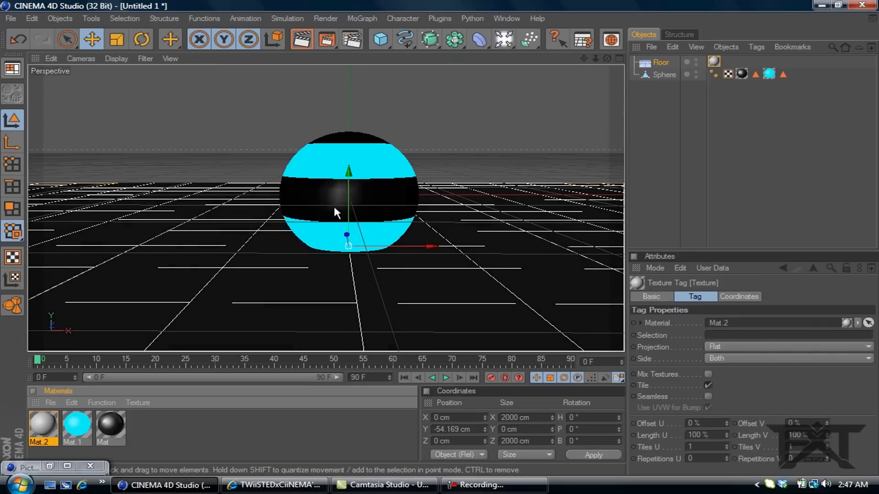
{"action": "mouse_move", "coordinate": [350, 203]}
{"action": "left_mouse_down"}
{"action": "mouse_move", "coordinate": [441, 244]}
{"action": "mouse_move", "coordinate": [438, 234]}
{"action": "left_mouse_up"}
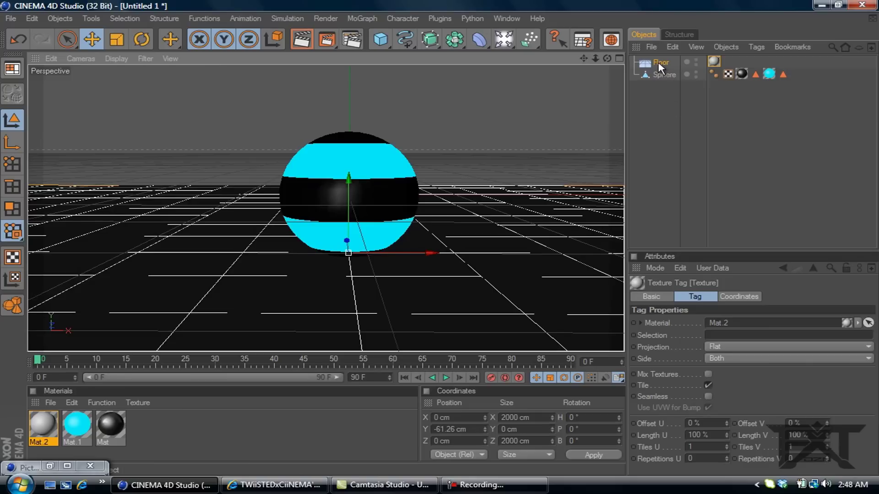
{"action": "left_click_drag", "start_coordinate": [660, 65], "coordinate": [660, 61], "text": "ctrl"}
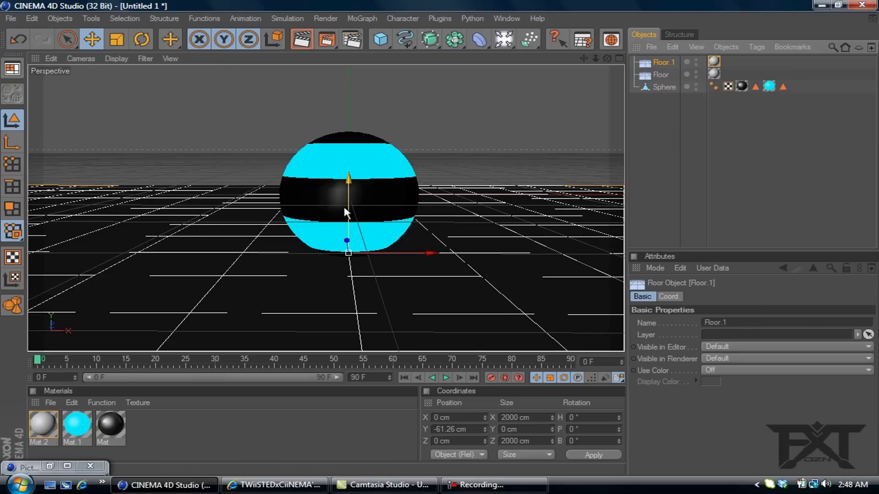
{"action": "left_click_drag", "start_coordinate": [348, 199], "coordinate": [440, 243]}
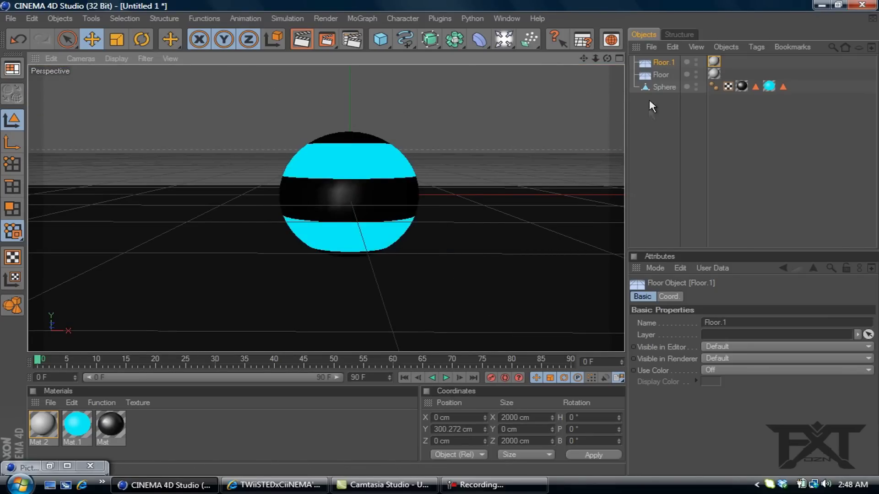
Paste another floor copy, rotate it 90° P into a back wall behind the sphere, and give it Mat.2
{"action": "left_click", "coordinate": [660, 75]}
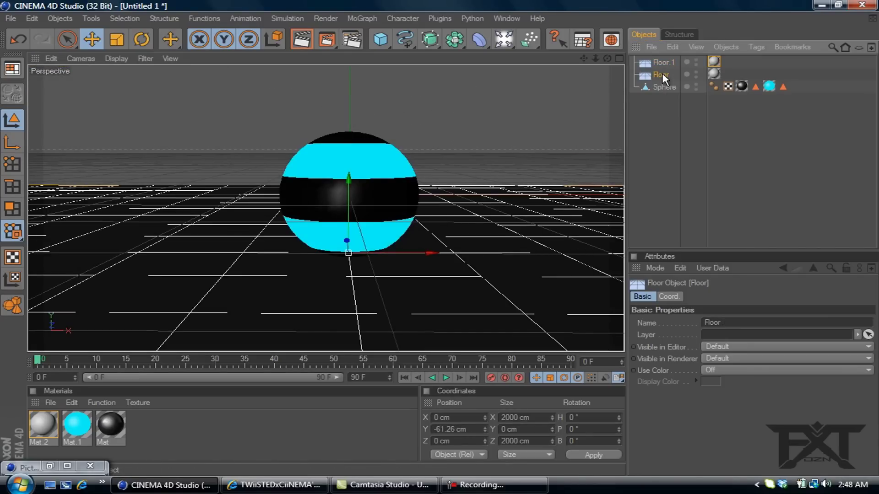
{"action": "key", "text": "ctrl+c"}
{"action": "key", "text": "ctrl+v"}
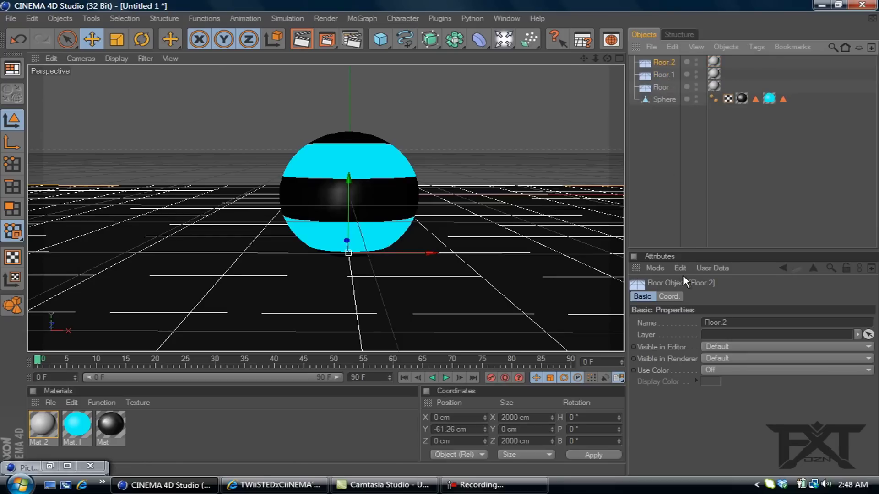
{"action": "left_click", "coordinate": [571, 428]}
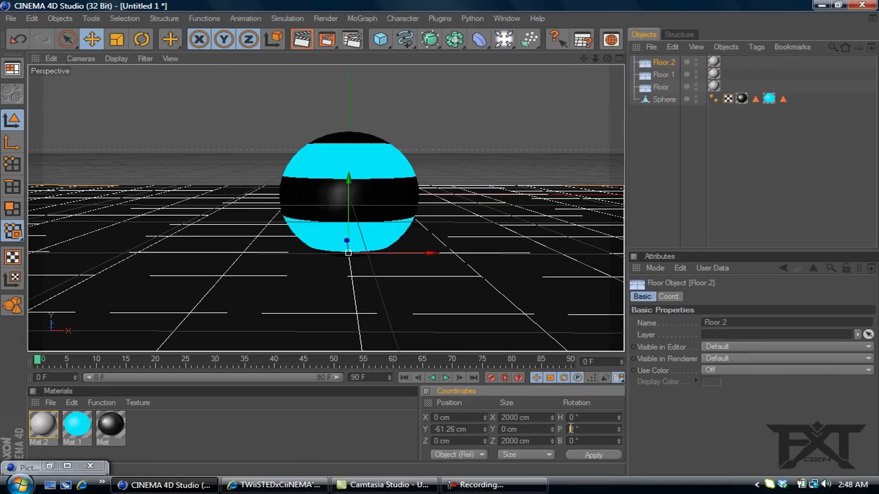
{"action": "type", "text": "90"}
{"action": "left_click", "coordinate": [592, 456]}
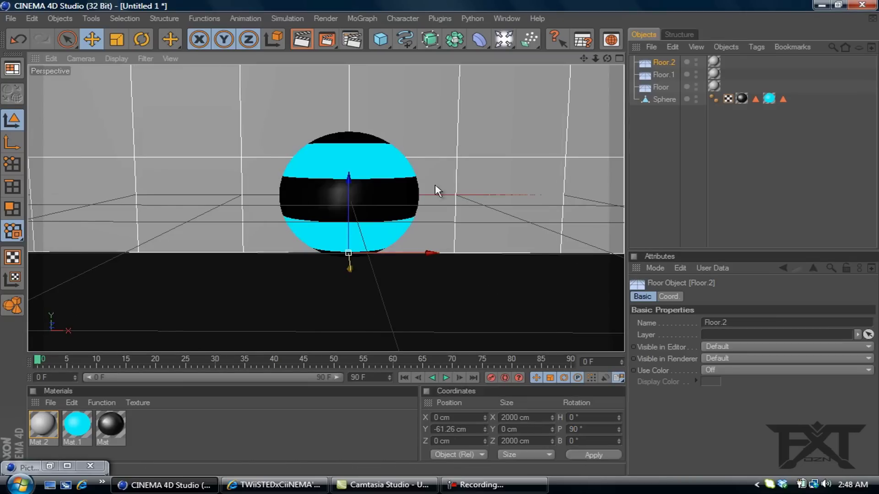
{"action": "mouse_move", "coordinate": [351, 272]}
{"action": "left_mouse_down"}
{"action": "mouse_move", "coordinate": [445, 218]}
{"action": "mouse_move", "coordinate": [439, 235]}
{"action": "left_mouse_up"}
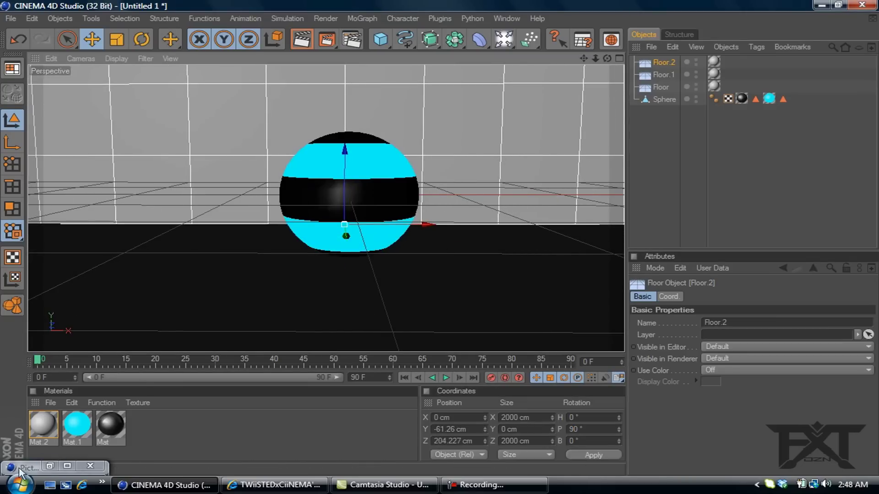
{"action": "left_click_drag", "start_coordinate": [38, 429], "coordinate": [149, 165]}
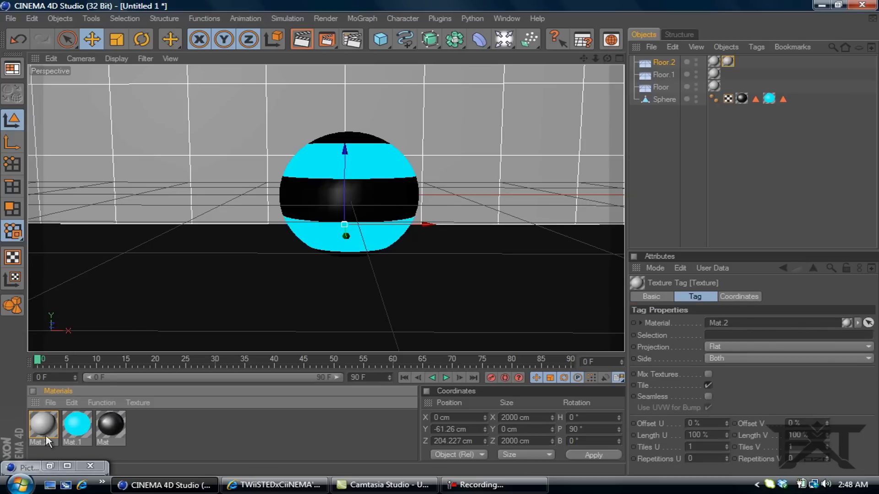
Delete the wall's extra texture tag, test a bank rotation on the floor and undo it
{"action": "left_click", "coordinate": [672, 47]}
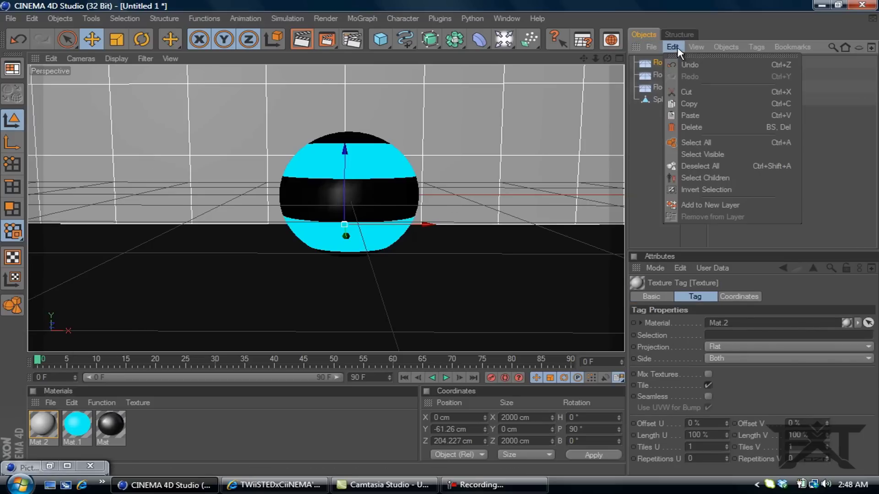
{"action": "left_click", "coordinate": [694, 129]}
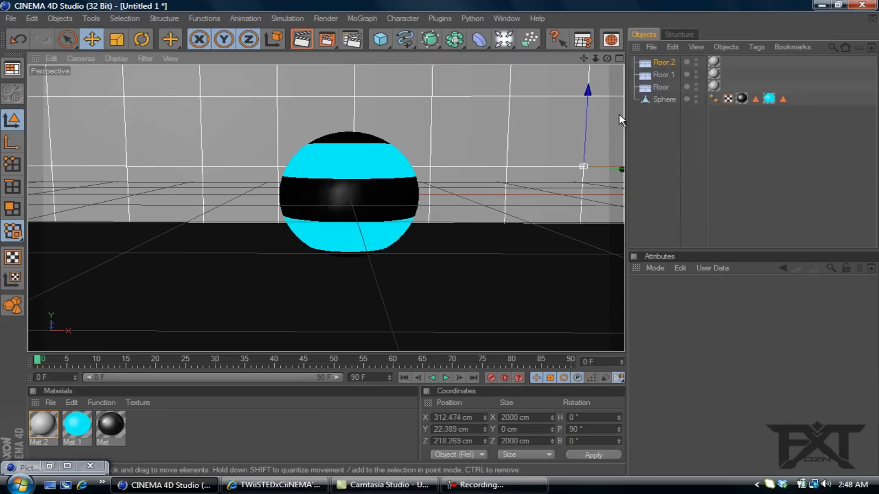
{"action": "left_click", "coordinate": [661, 86]}
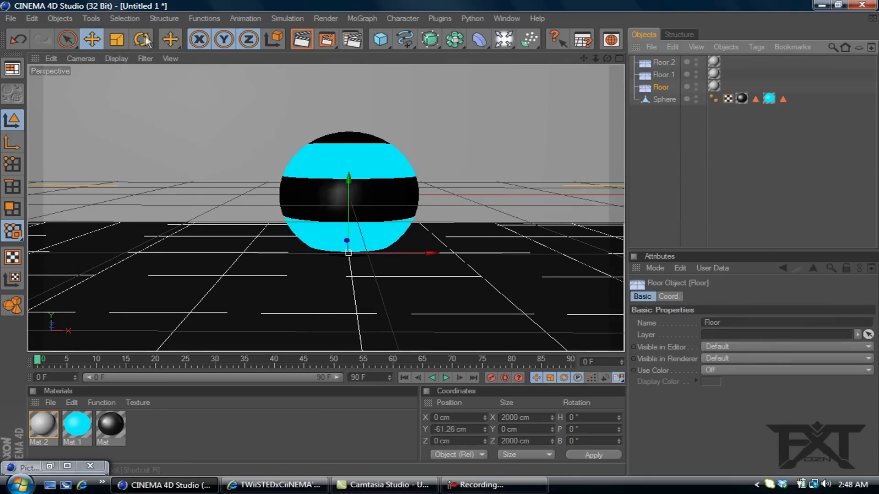
{"action": "left_click", "coordinate": [170, 39]}
{"action": "left_click_drag", "start_coordinate": [348, 247], "coordinate": [307, 245]}
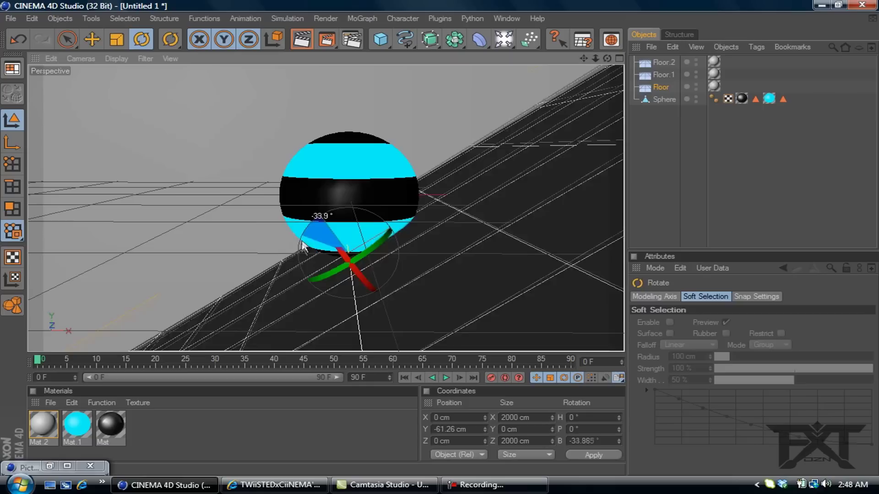
{"action": "left_click", "coordinate": [32, 19]}
{"action": "left_click", "coordinate": [48, 36]}
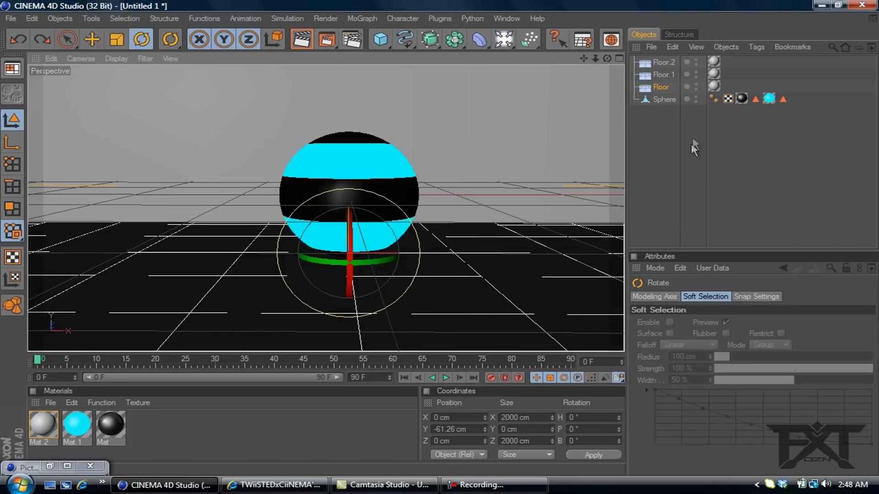
Tilt the sphere to roughly 9°, 17° and -28° and bring up the render settings
{"action": "left_click", "coordinate": [664, 100]}
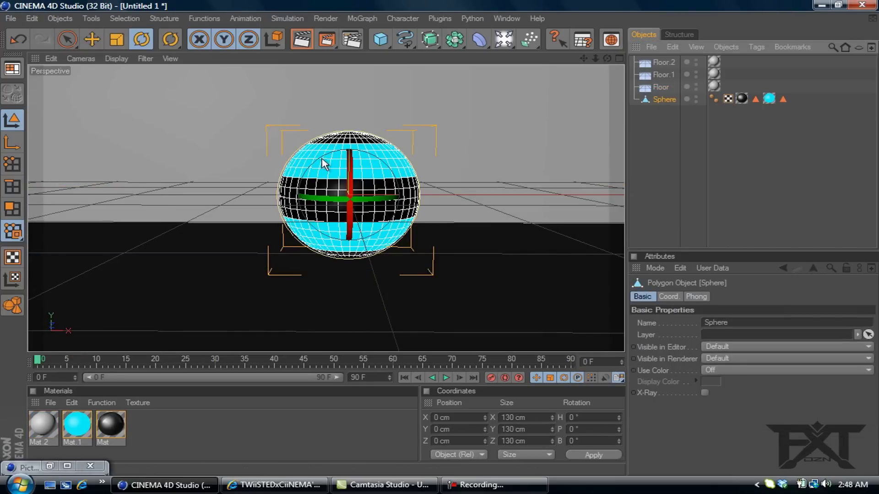
{"action": "mouse_move", "coordinate": [321, 158]}
{"action": "left_mouse_down"}
{"action": "mouse_move", "coordinate": [304, 176]}
{"action": "mouse_move", "coordinate": [340, 189]}
{"action": "left_mouse_up"}
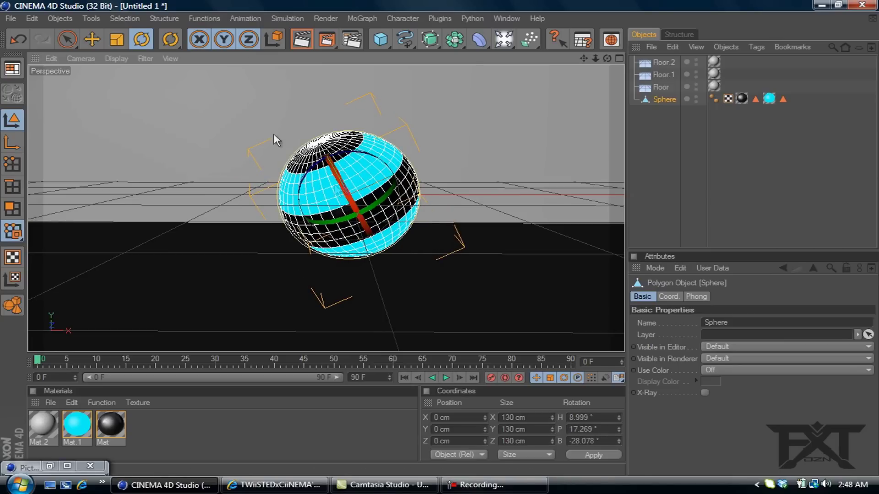
{"action": "left_click", "coordinate": [351, 40]}
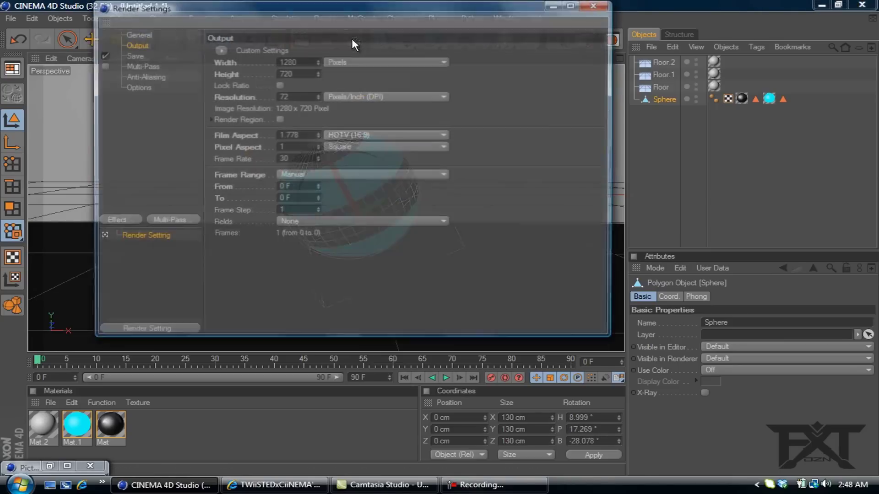
Add Ambient Occlusion and Global Illumination as render effects
{"action": "left_click", "coordinate": [115, 219]}
{"action": "left_click", "coordinate": [172, 249]}
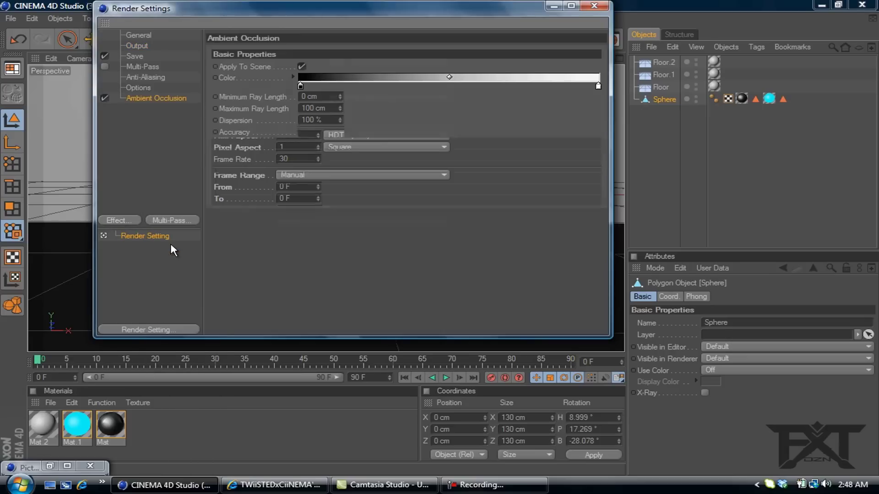
{"action": "left_click", "coordinate": [120, 221]}
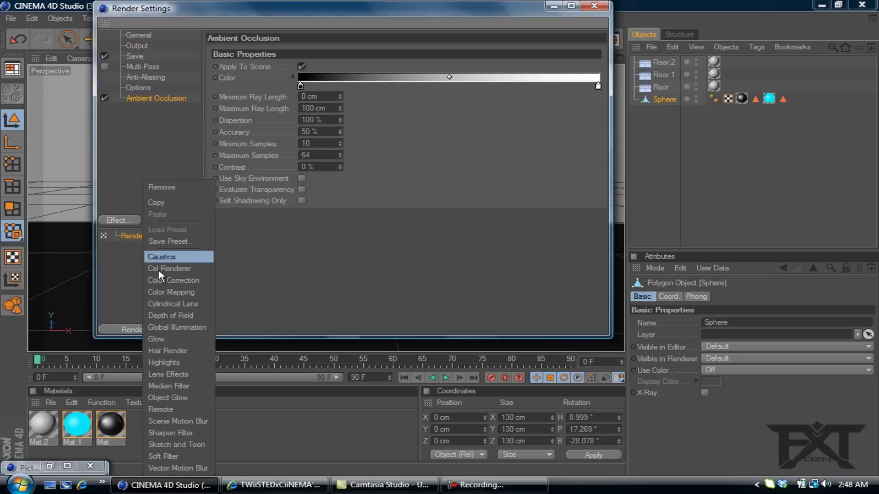
{"action": "left_click", "coordinate": [177, 327]}
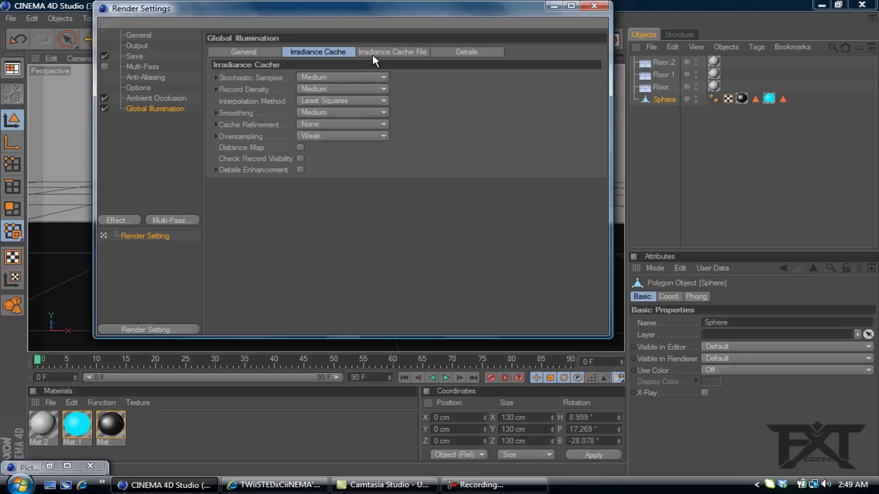
Set the GI irradiance cache Stochastic Samples and Record Density both to Low
{"action": "left_click", "coordinate": [388, 53]}
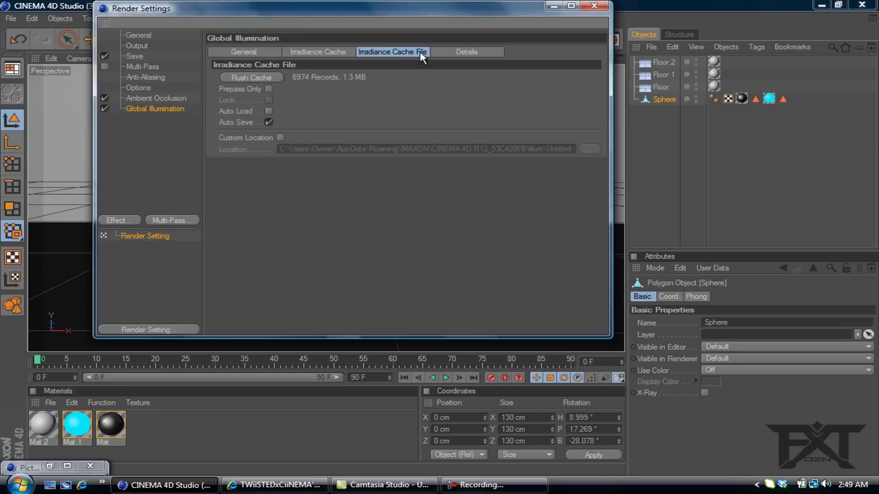
{"action": "left_click", "coordinate": [318, 52]}
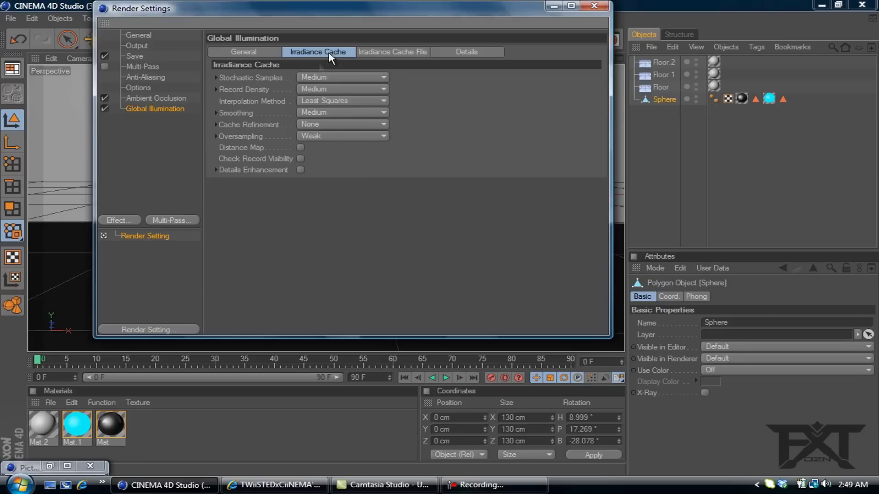
{"action": "left_click", "coordinate": [342, 77]}
{"action": "left_click", "coordinate": [321, 116]}
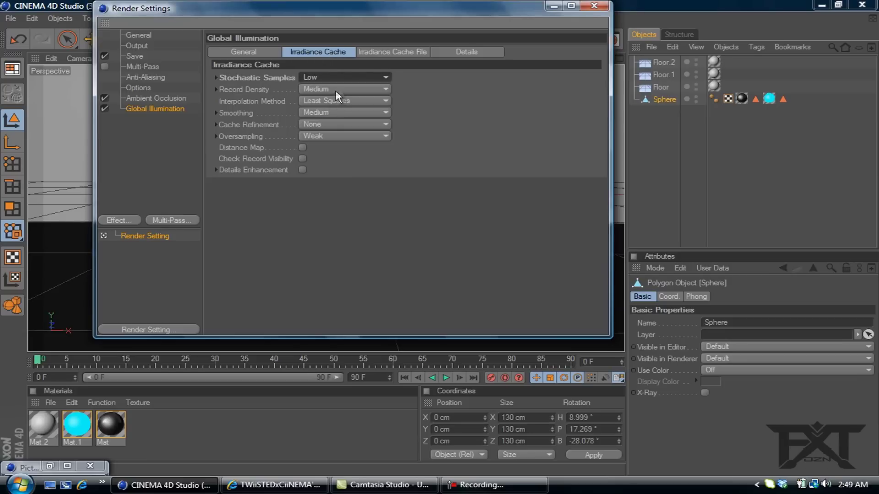
{"action": "left_click", "coordinate": [343, 88]}
{"action": "left_click", "coordinate": [330, 125]}
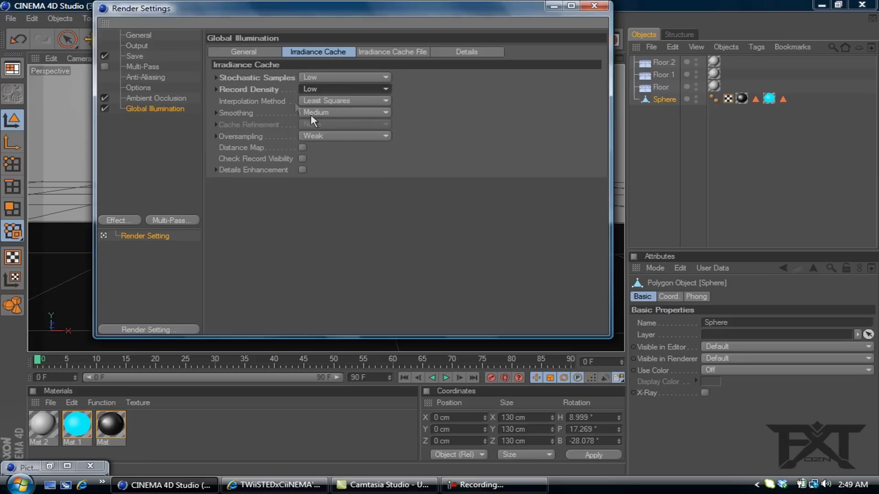
Add a Glow post effect and close the render settings
{"action": "left_click", "coordinate": [122, 225]}
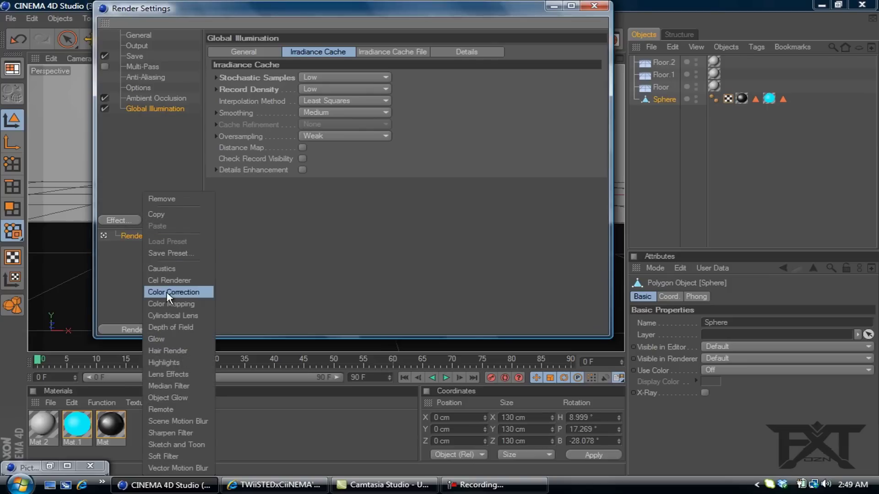
{"action": "left_click", "coordinate": [157, 340]}
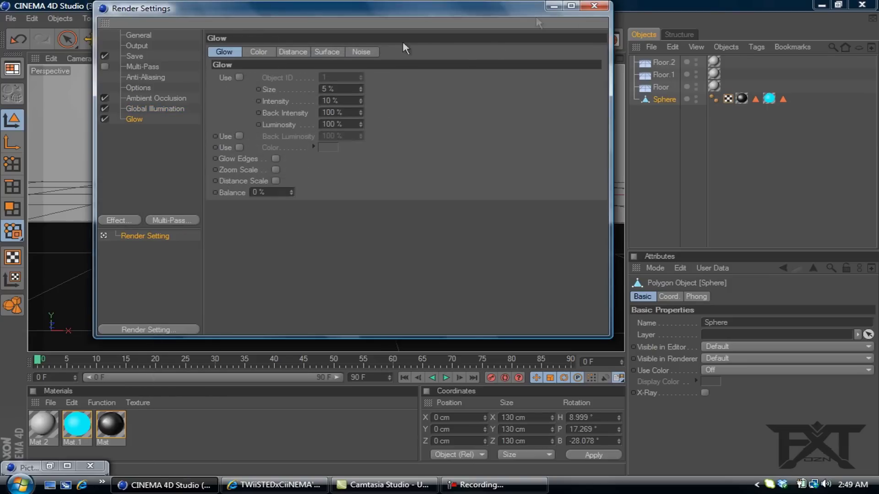
{"action": "left_click", "coordinate": [594, 9]}
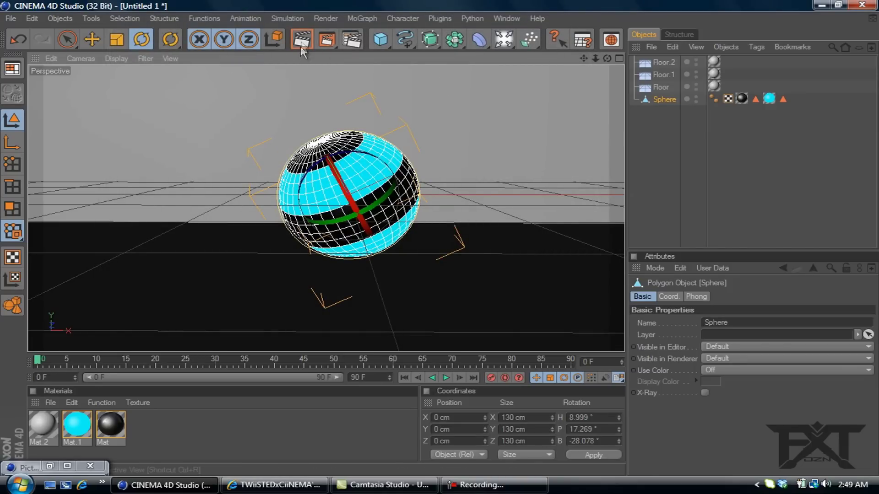
Render the active view with Ctrl+R so the glowing bands light the floor and wall
{"action": "key", "text": "ctrl+r"}
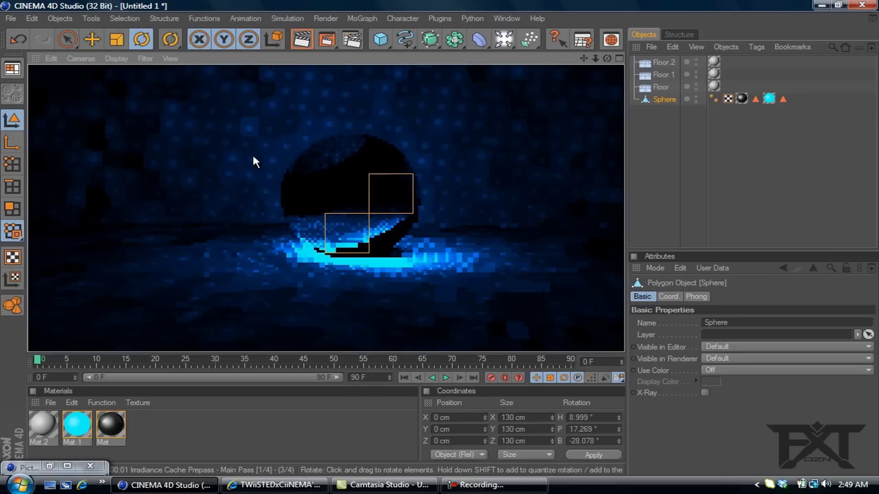